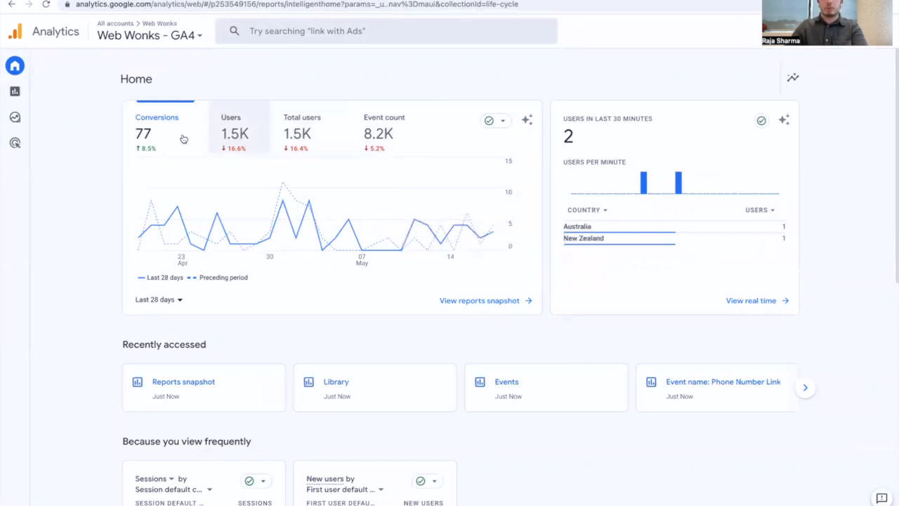
- Review the Home page's summary cards, recently accessed reports, frequently viewed reports, and insights and recommendations
scroll(106, 322, "down", 1)
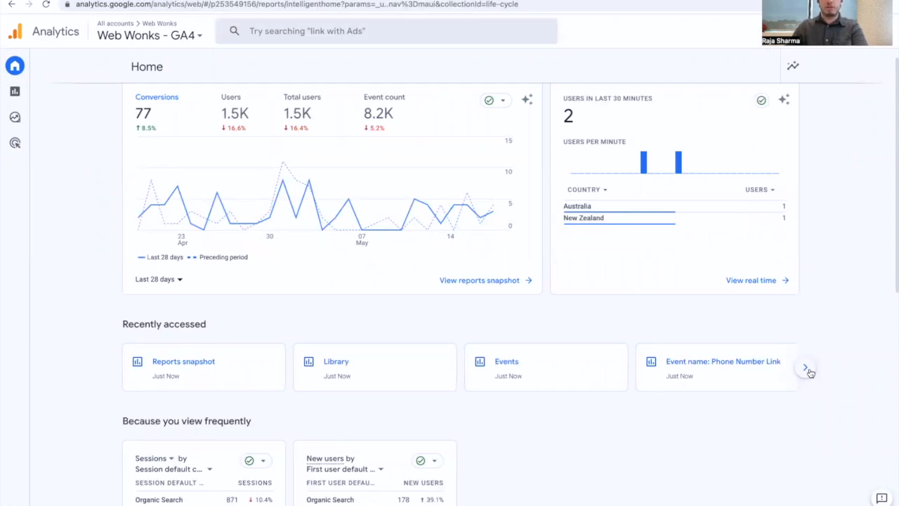
scroll(710, 373, "down", 4)
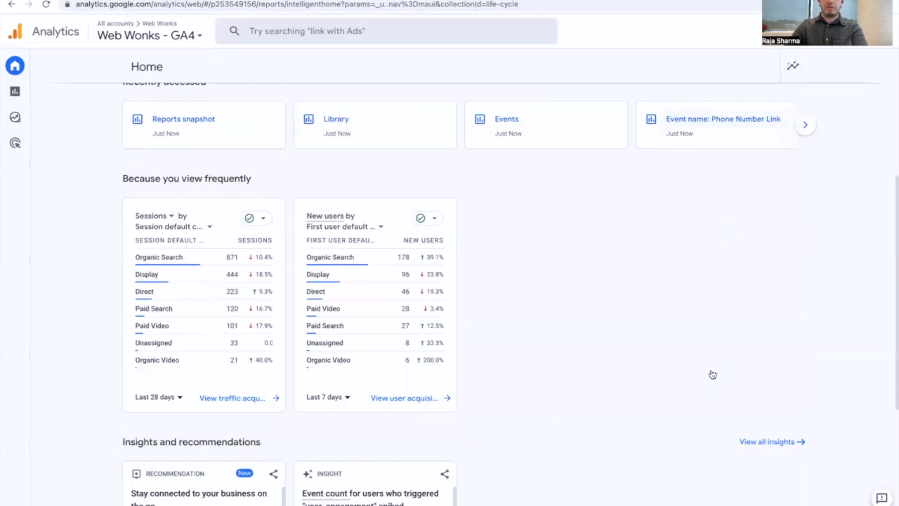
scroll(698, 397, "down", 3)
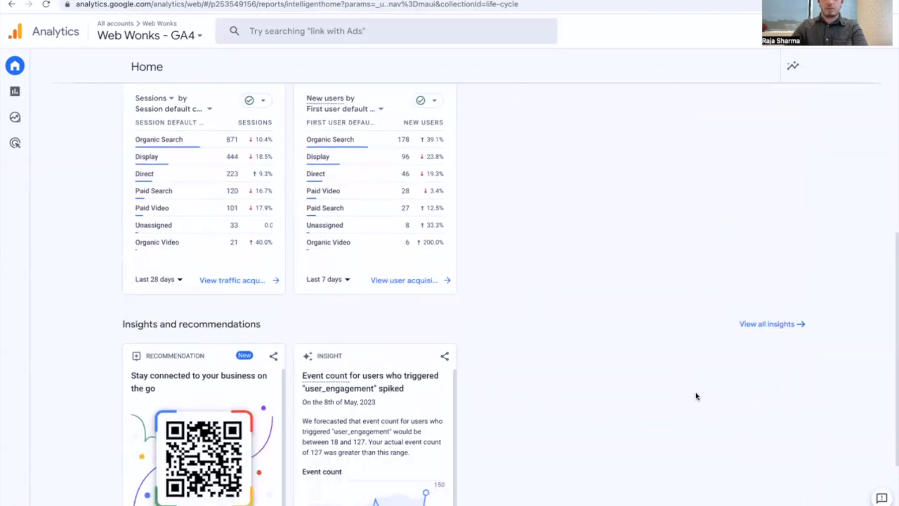
scroll(641, 396, "up", 6)
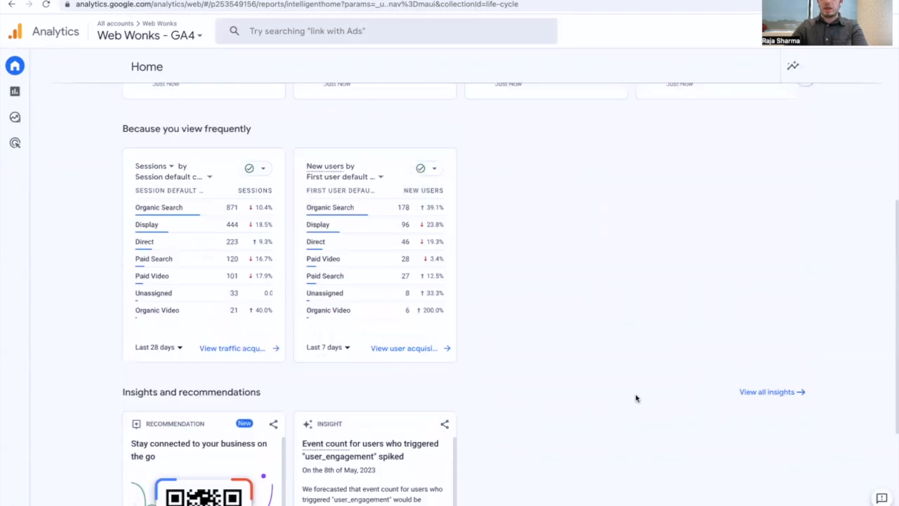
scroll(641, 396, "up", 1)
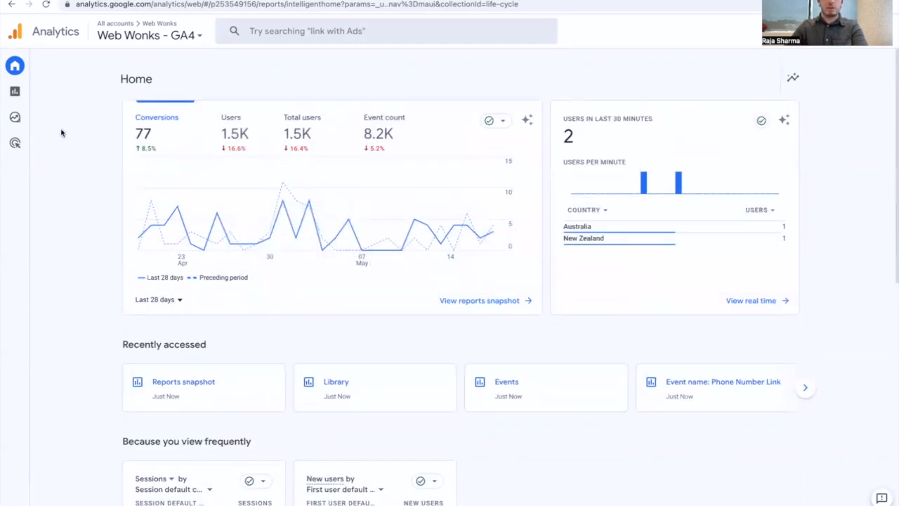
- Open the Reports snapshot and examine its users, new user sources, top campaigns, countries, retention, page and event cards
left_click(28, 94)
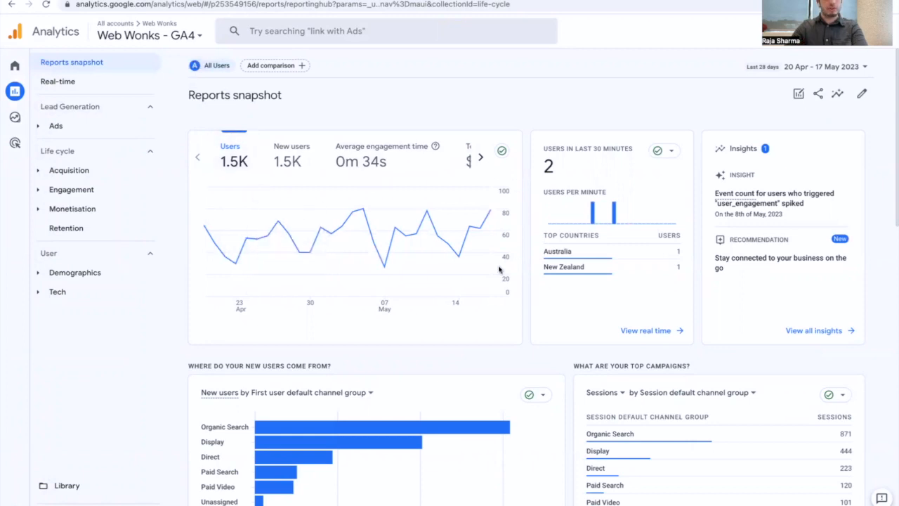
scroll(699, 250, "down", 1)
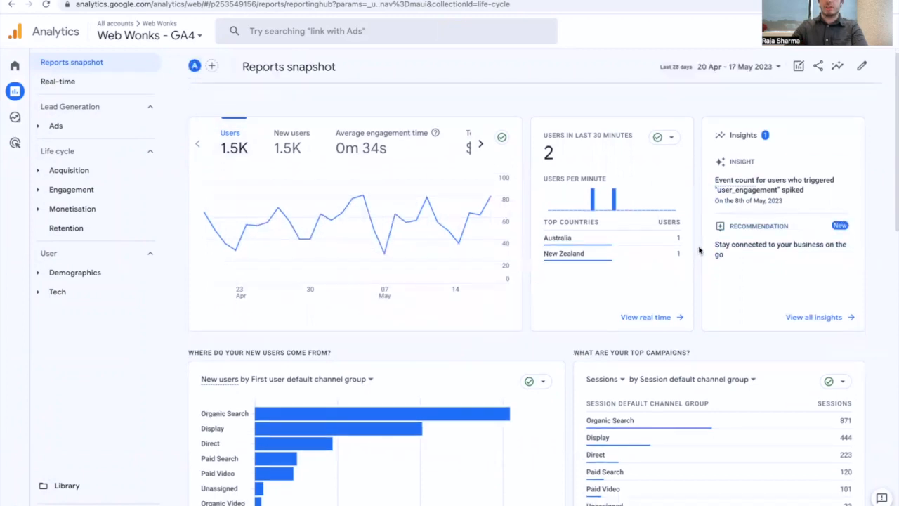
scroll(660, 267, "down", 2)
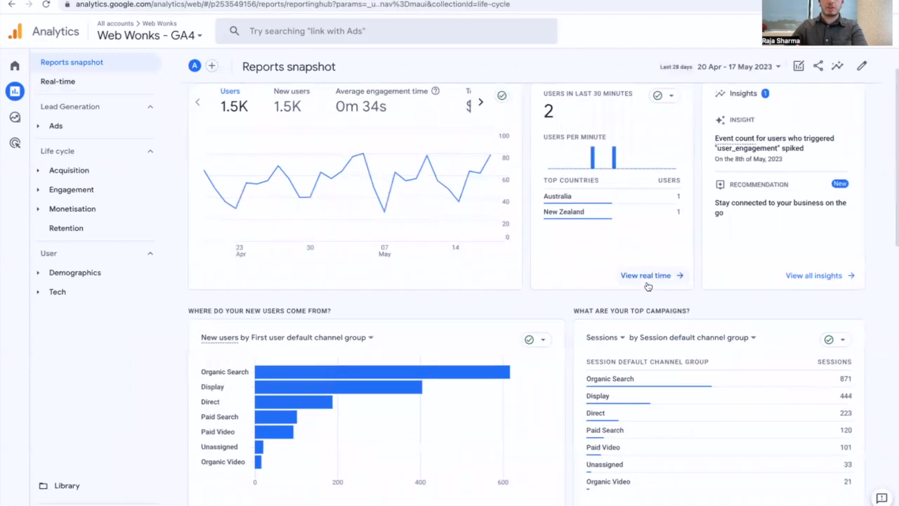
scroll(694, 251, "up", 1)
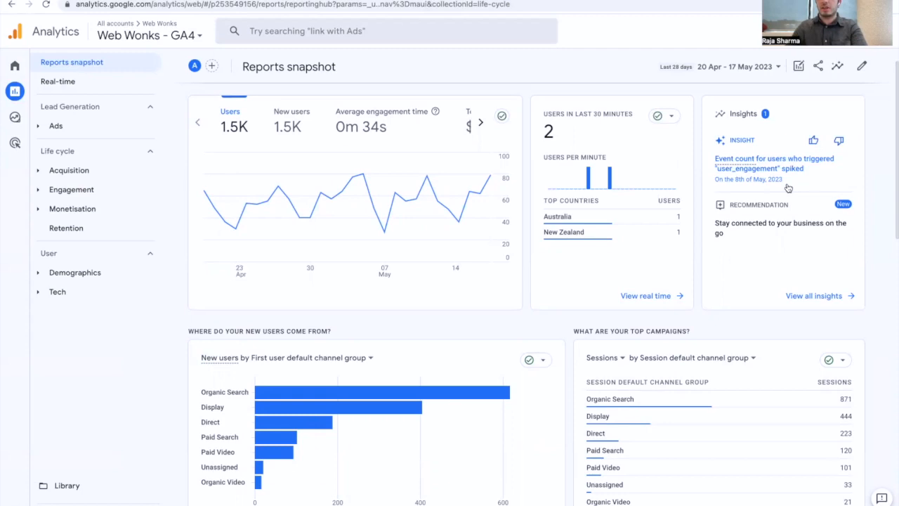
scroll(564, 283, "down", 1)
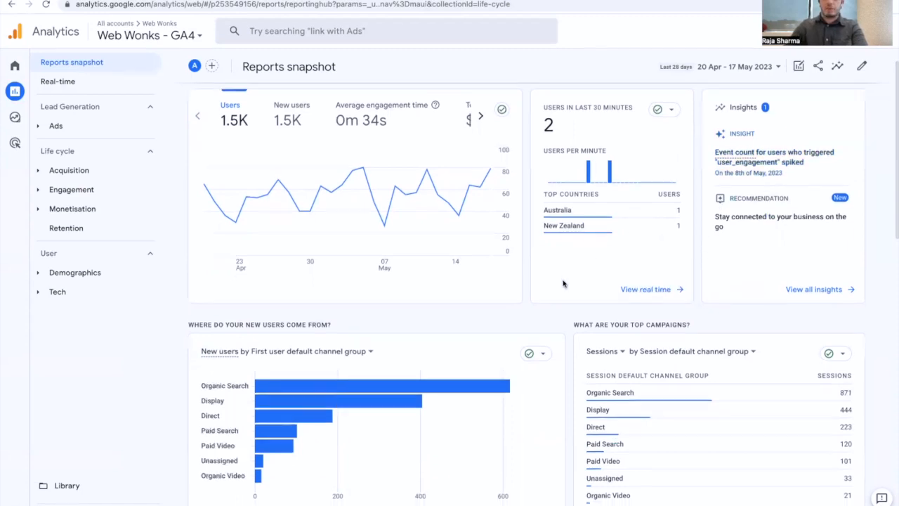
scroll(582, 306, "down", 1)
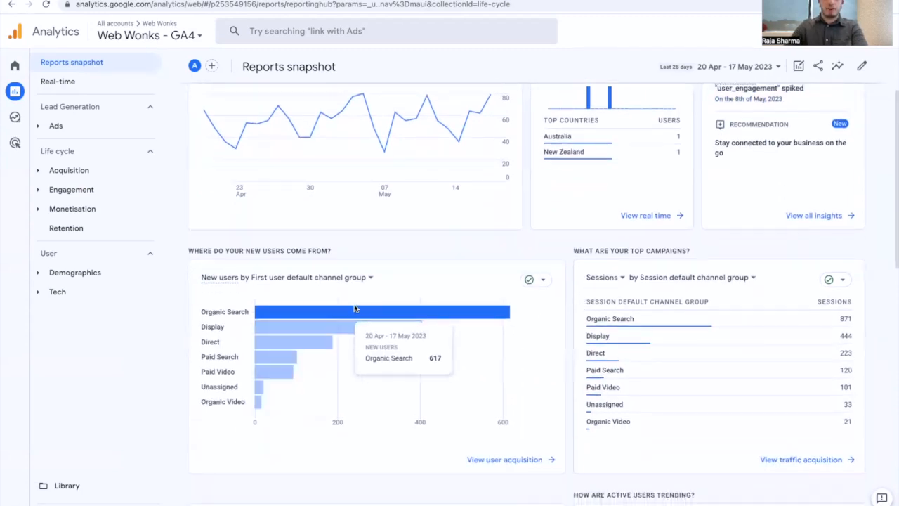
scroll(186, 315, "down", 3)
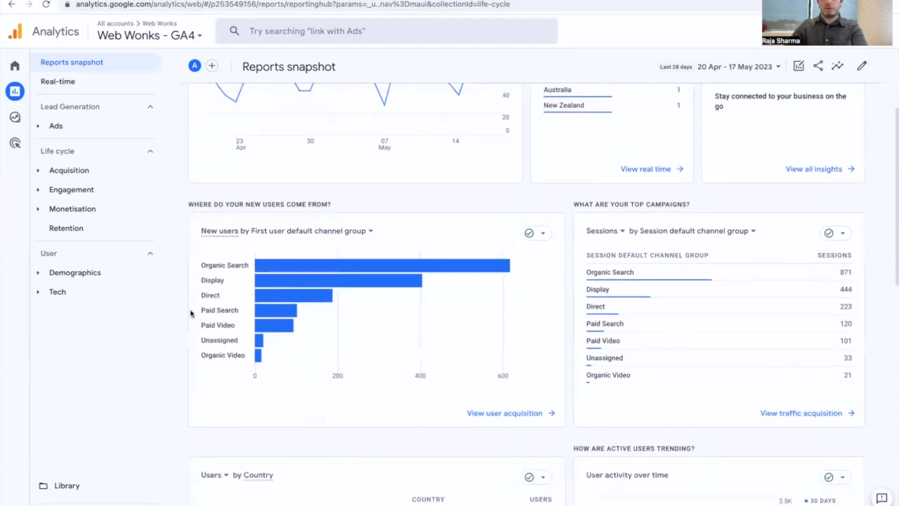
scroll(192, 313, "down", 3)
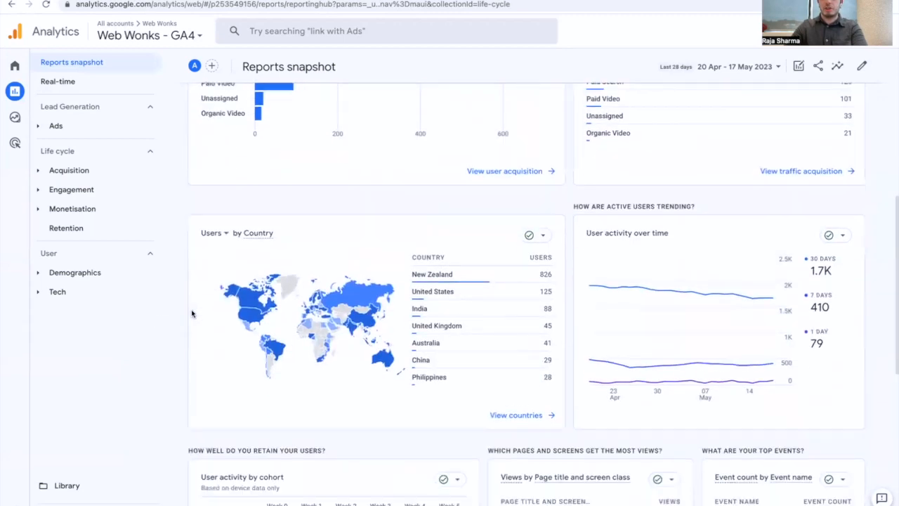
scroll(200, 317, "down", 2)
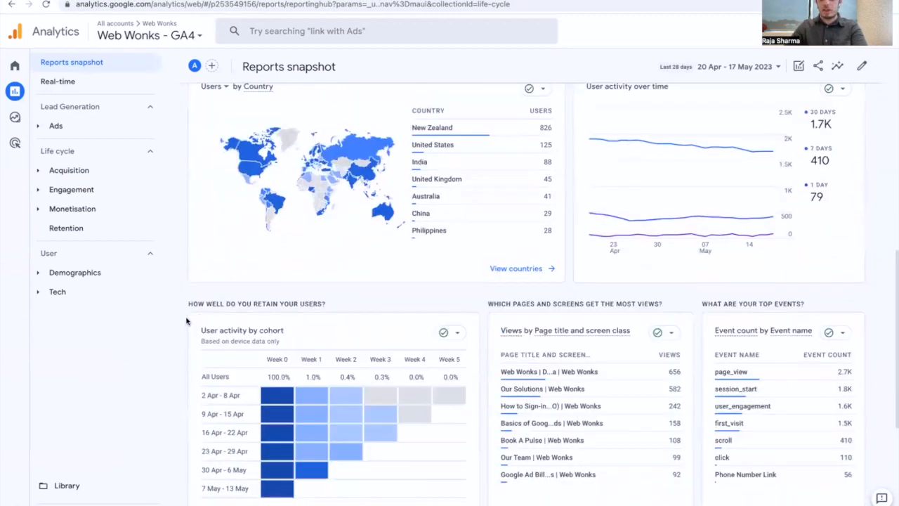
scroll(186, 319, "up", 4)
scroll(186, 319, "up", 3)
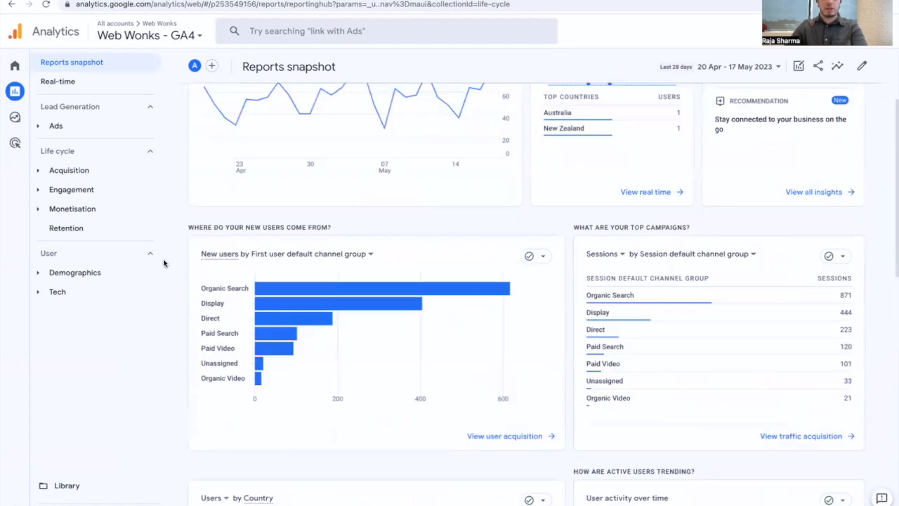
scroll(168, 205, "up", 2)
- Open the Real-time report and examine users in the last 30 minutes along with the source, audience, page and event cards
left_click(89, 91)
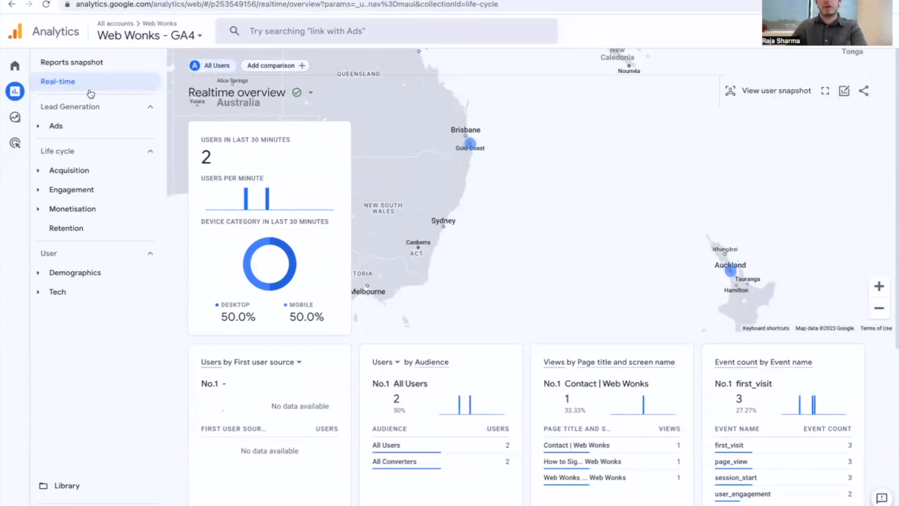
left_click_drag(302, 139, 199, 140)
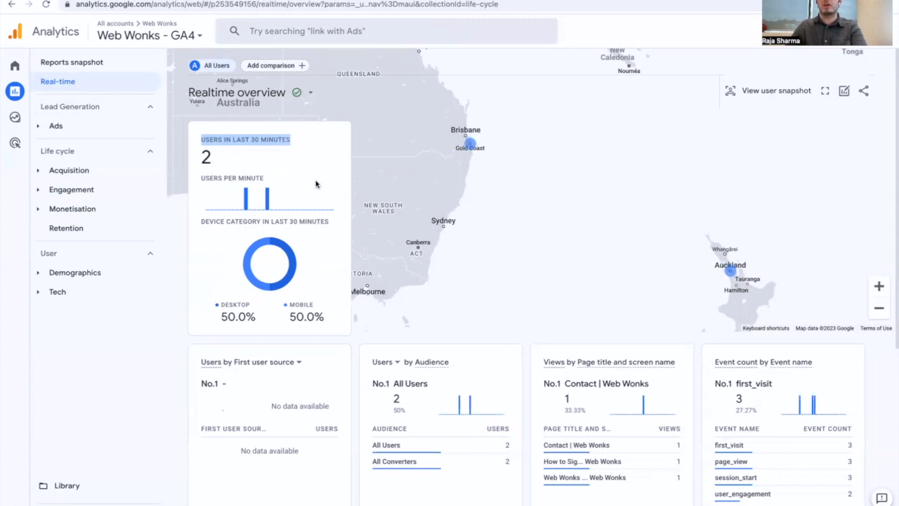
scroll(196, 341, "down", 2)
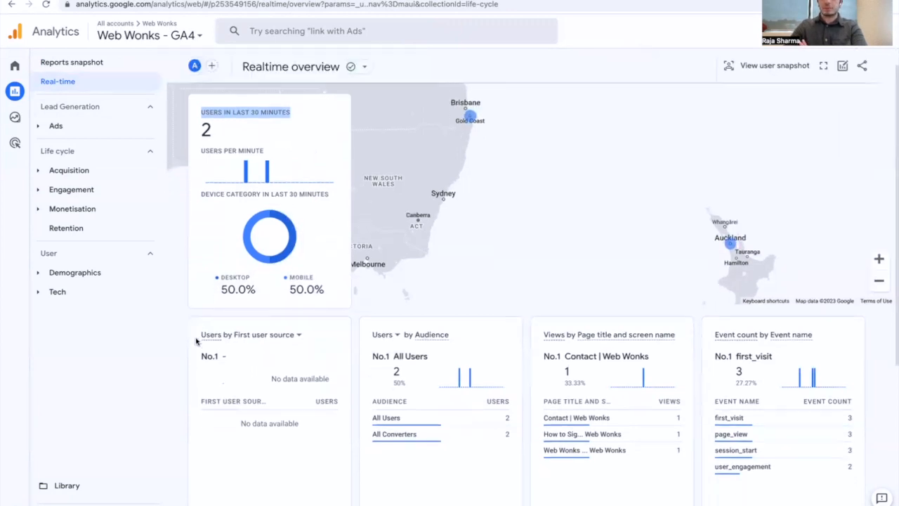
scroll(195, 341, "down", 2)
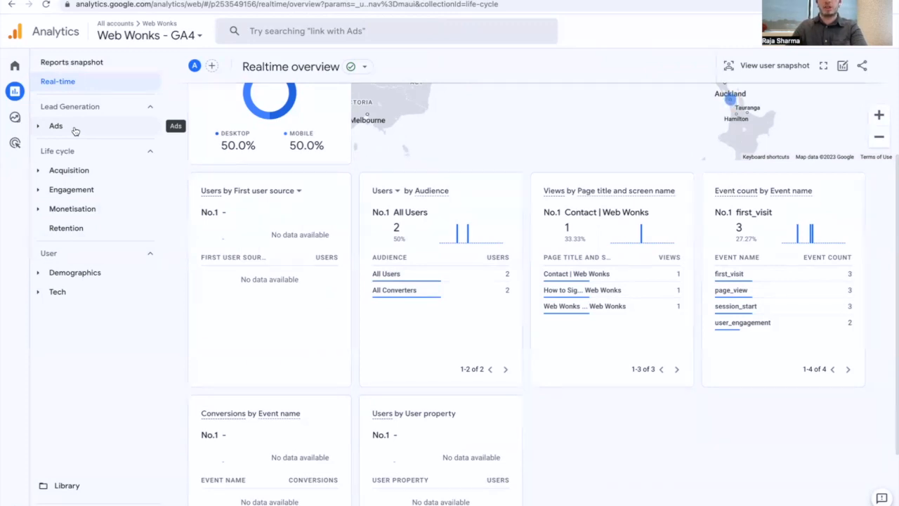
- View the Acquisition overview and the User acquisition report with its channel group charts and table
left_click(85, 173)
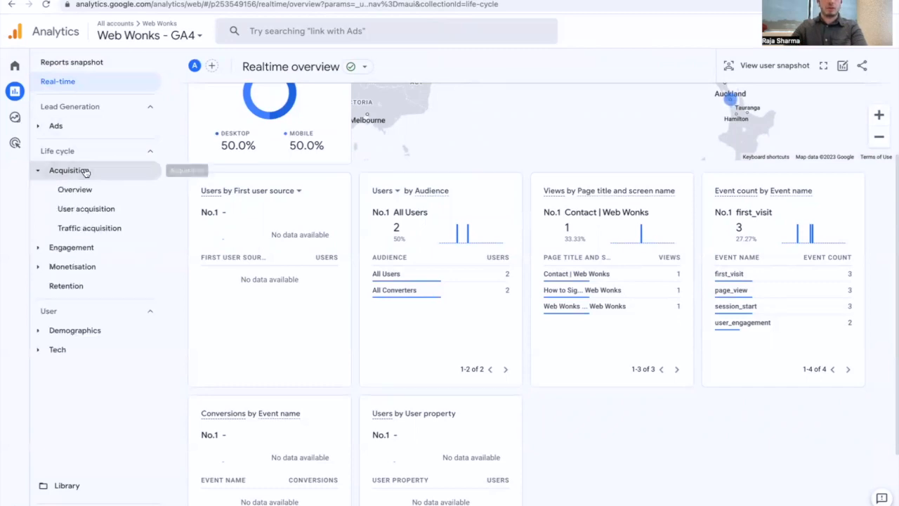
left_click(114, 196)
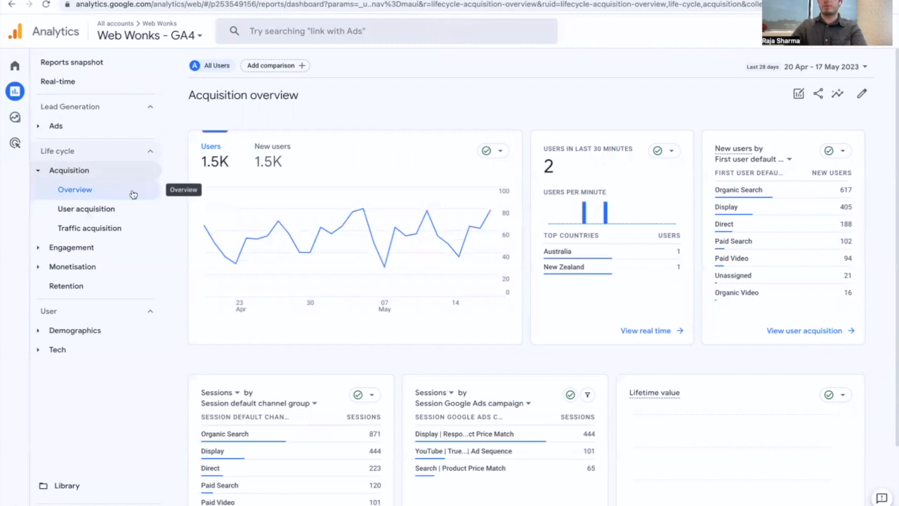
left_click(102, 211)
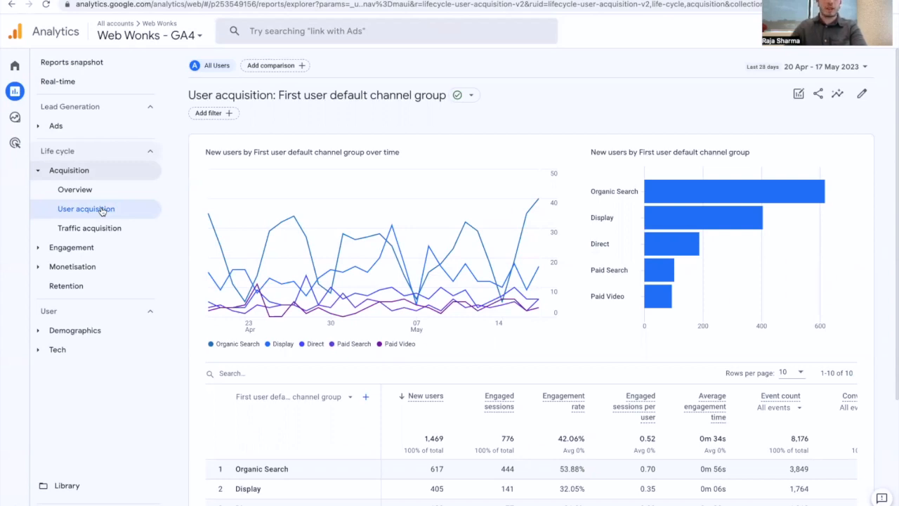
scroll(200, 308, "down", 1)
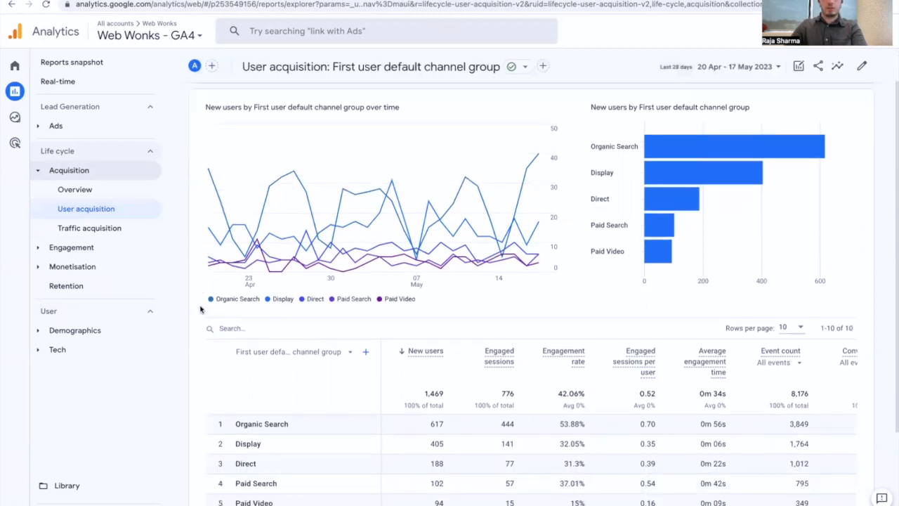
- Open the Traffic acquisition report and set the table's primary dimension to Session source/medium
left_click(118, 234)
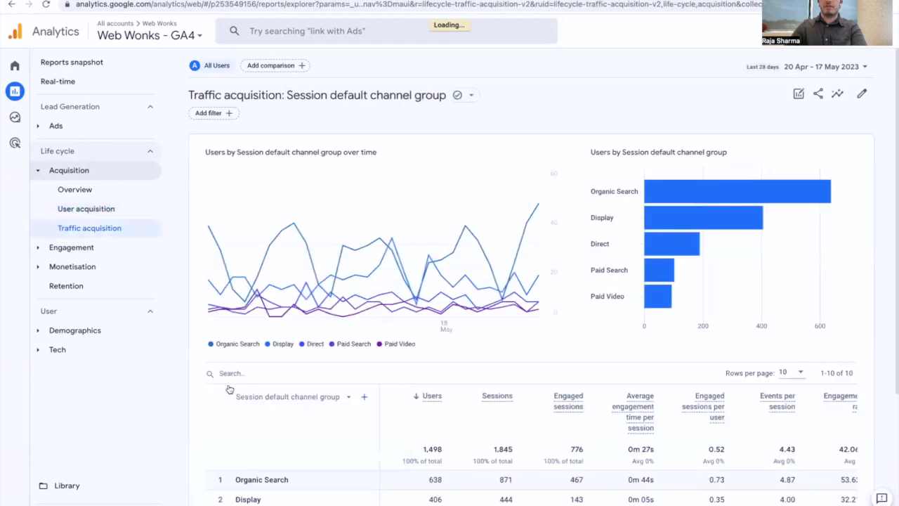
scroll(231, 390, "down", 3)
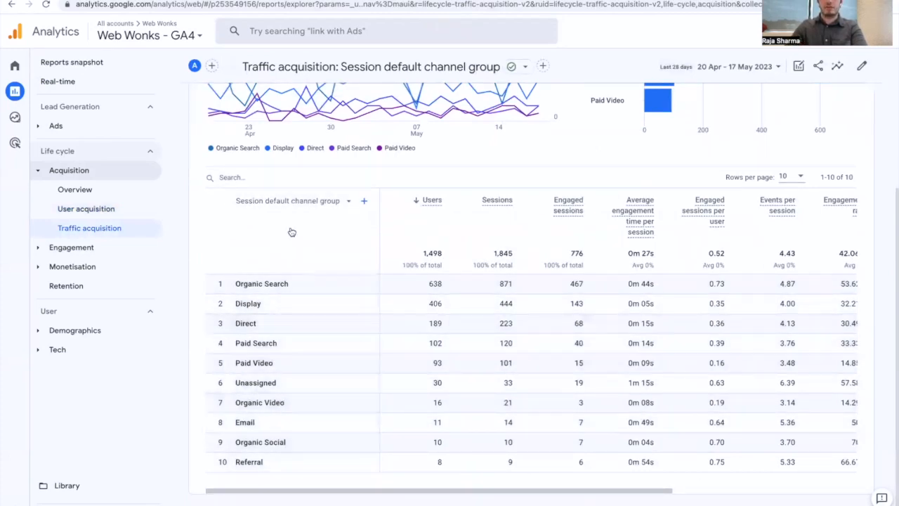
left_click(287, 202)
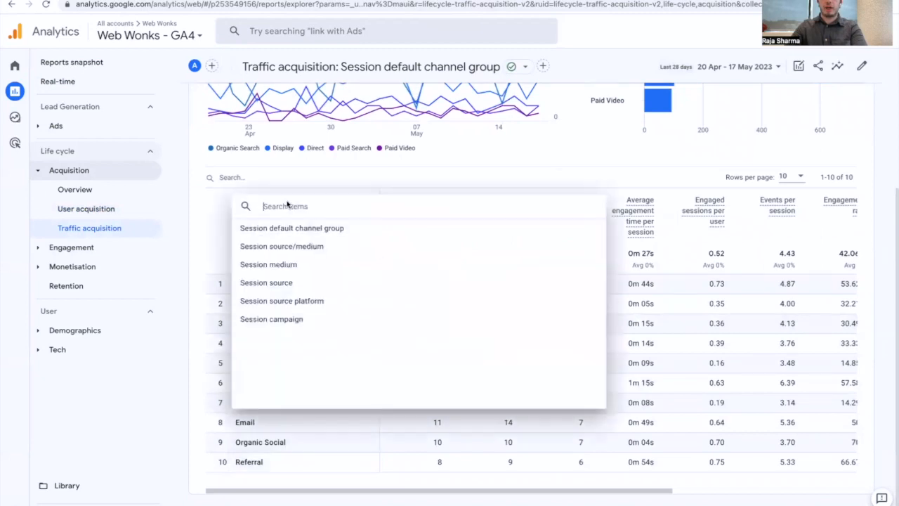
left_click(302, 245)
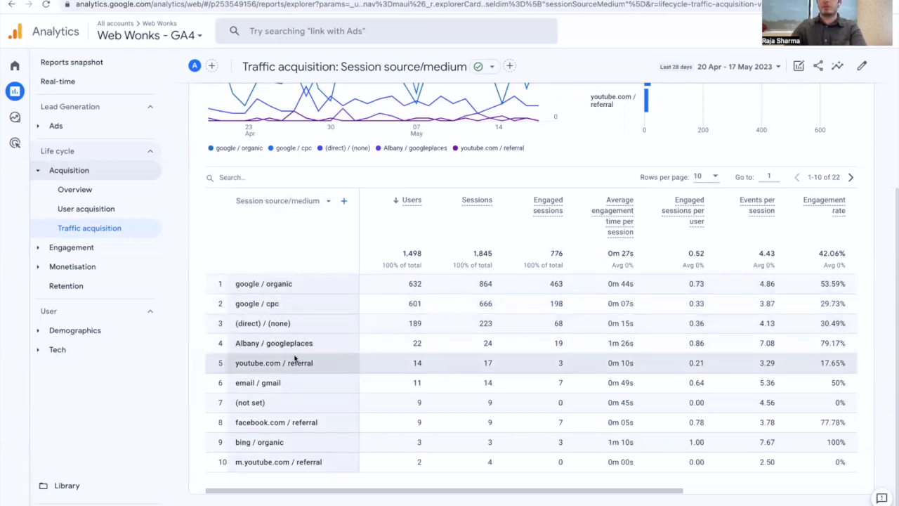
- Switch the traffic table's dimension to Session default channel group for comparison and return it to Session source/medium
left_click(308, 202)
left_click(309, 227)
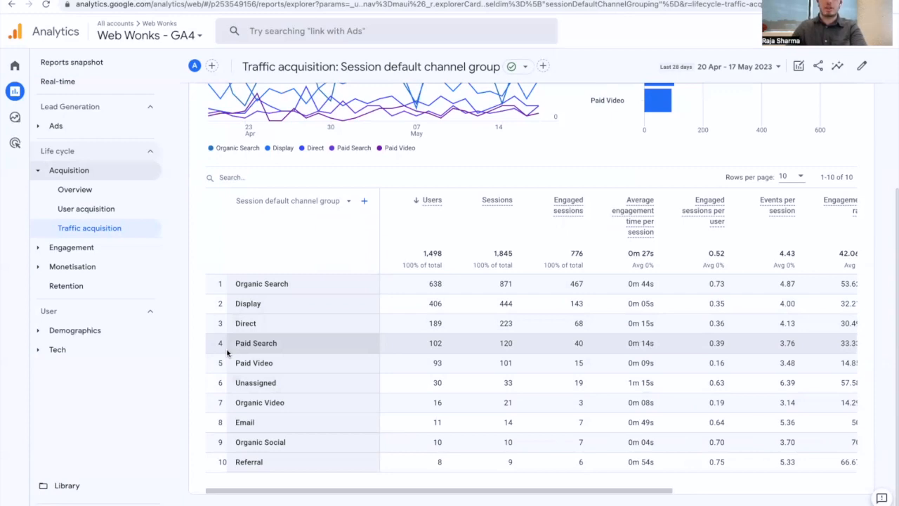
left_click(286, 201)
left_click(289, 246)
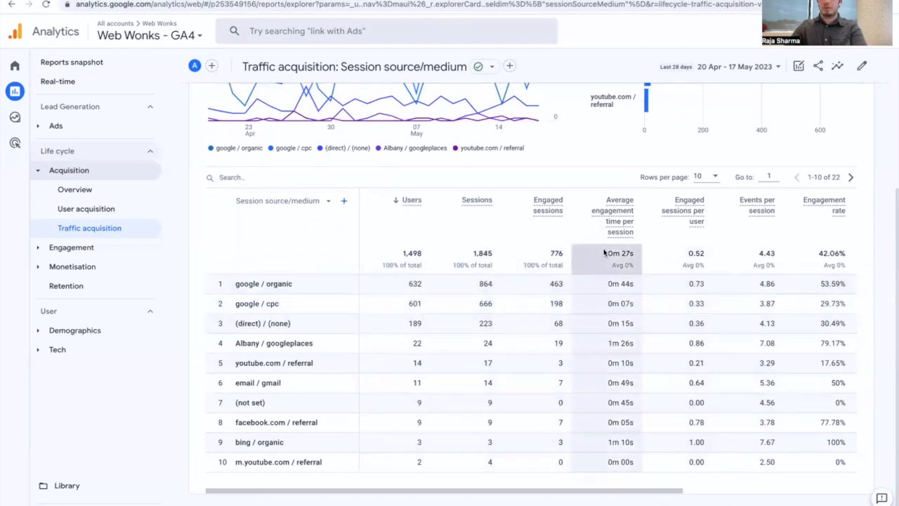
- Filter the traffic table's Event count column by first_visit and replace that selection with Phone Number Link
scroll(638, 303, "right", 5)
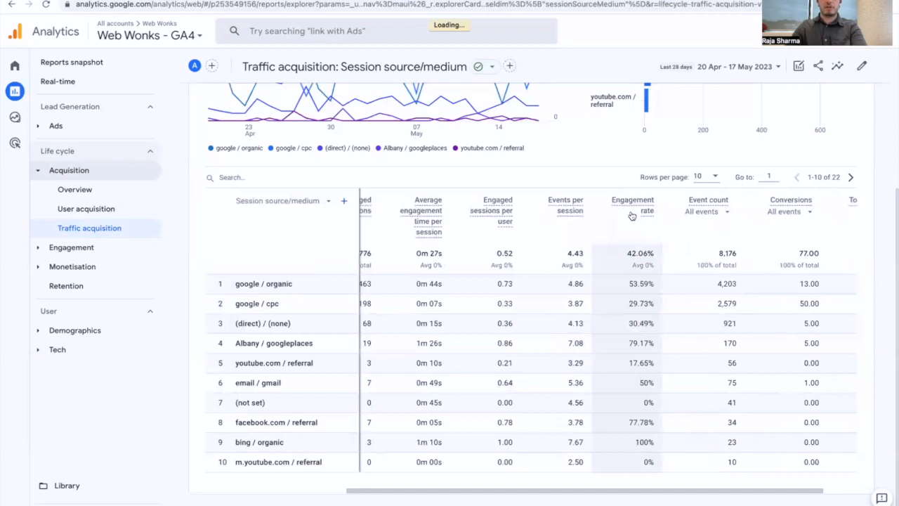
mouse_move(631, 215)
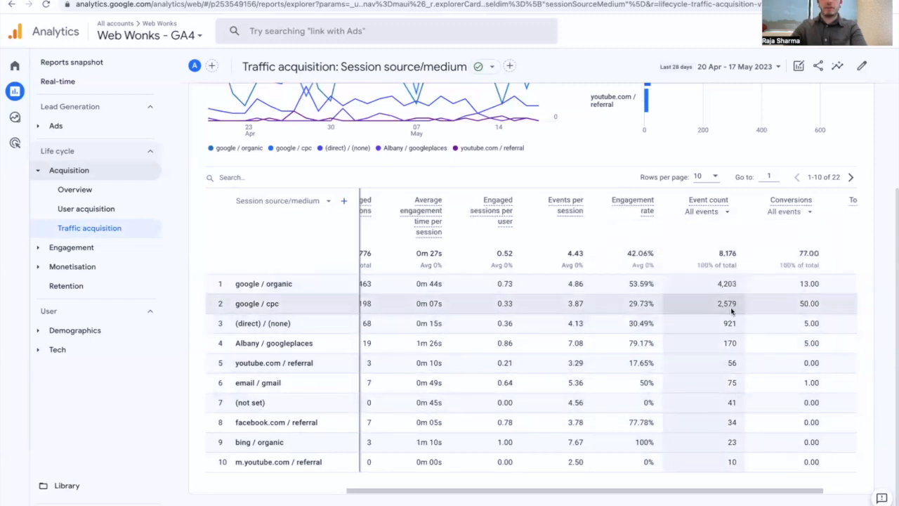
left_click(715, 219)
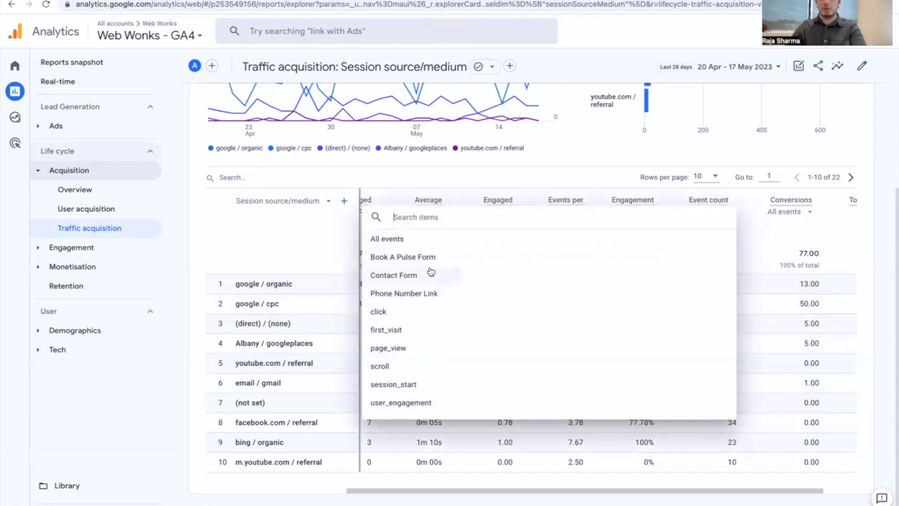
left_click(426, 335)
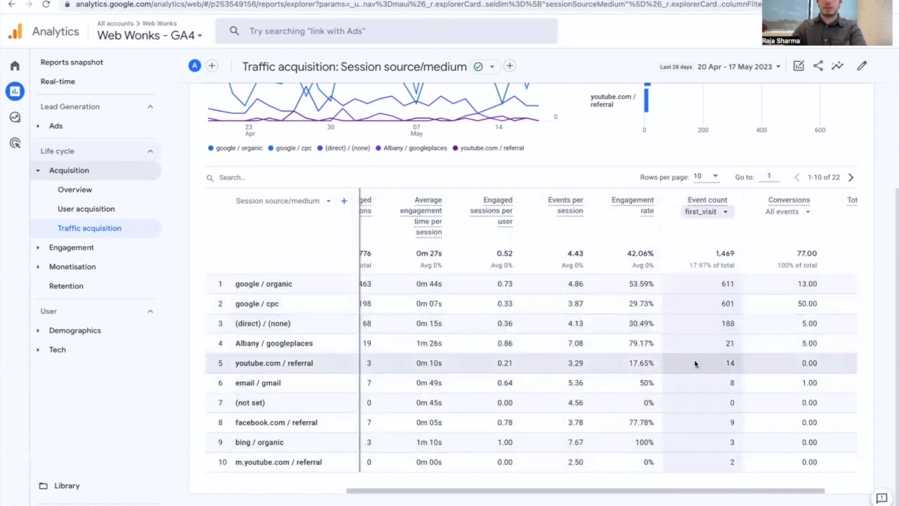
left_click(707, 213)
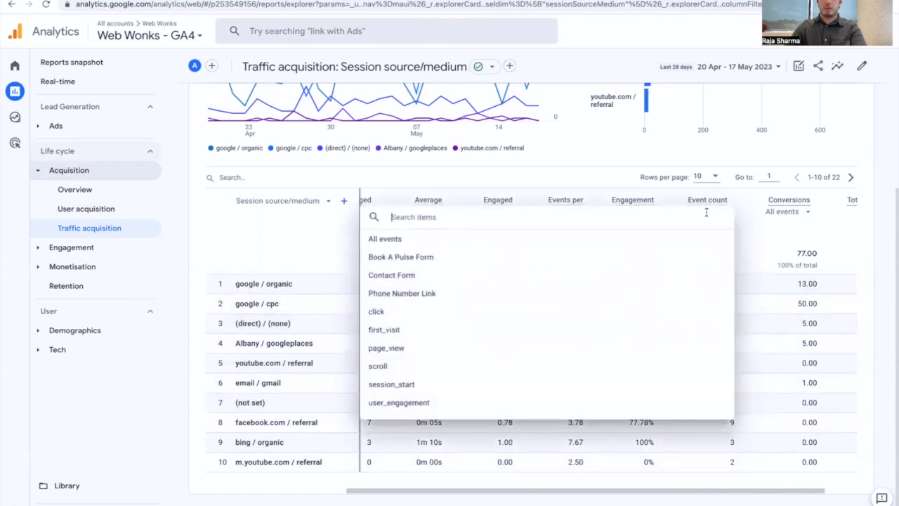
left_click(404, 295)
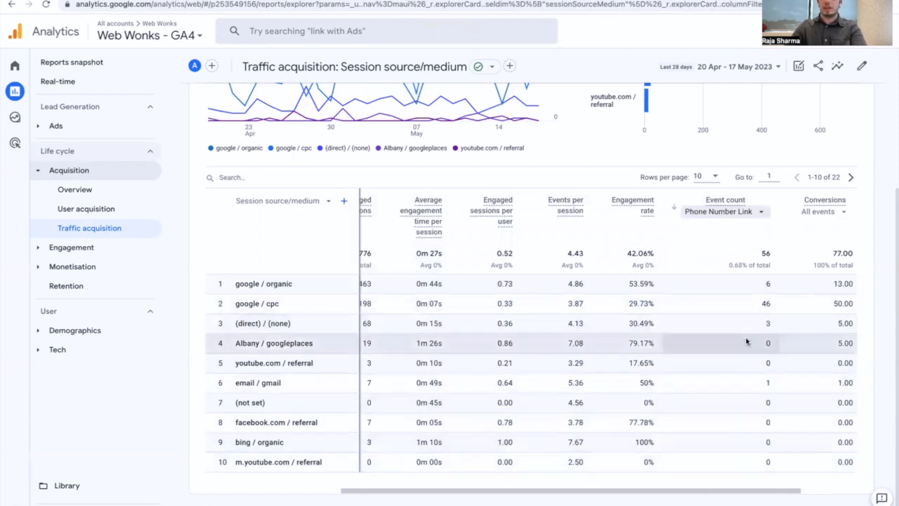
- Customise the Traffic acquisition report by removing the Total revenue metric and apply the metric change
scroll(727, 371, "right", 2)
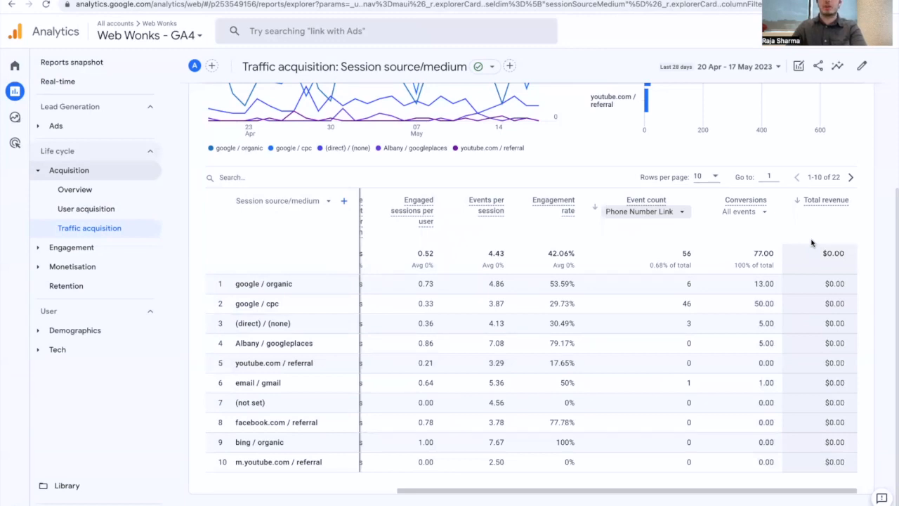
scroll(807, 252, "up", 3)
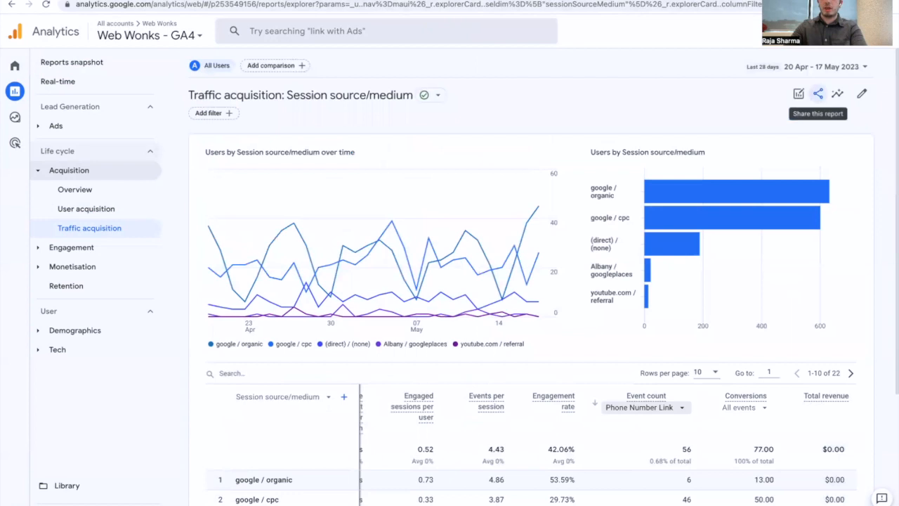
left_click(862, 95)
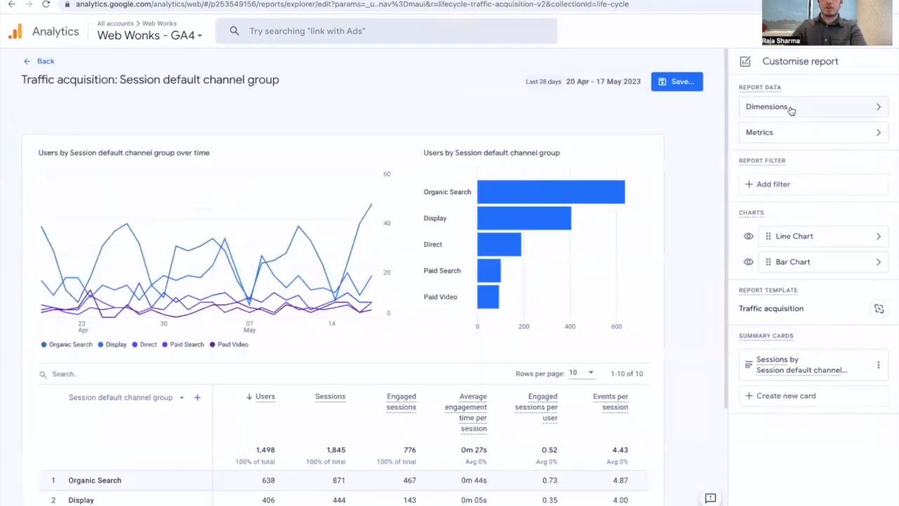
left_click(796, 134)
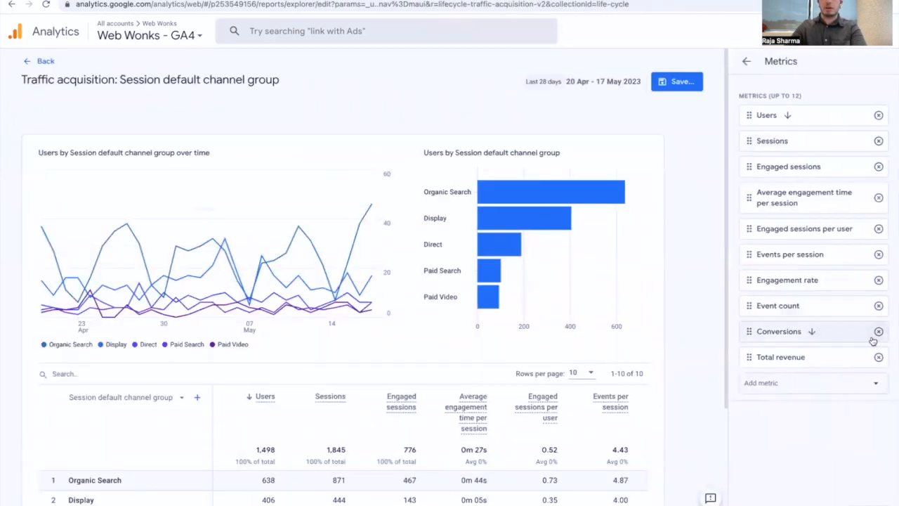
left_click(879, 358)
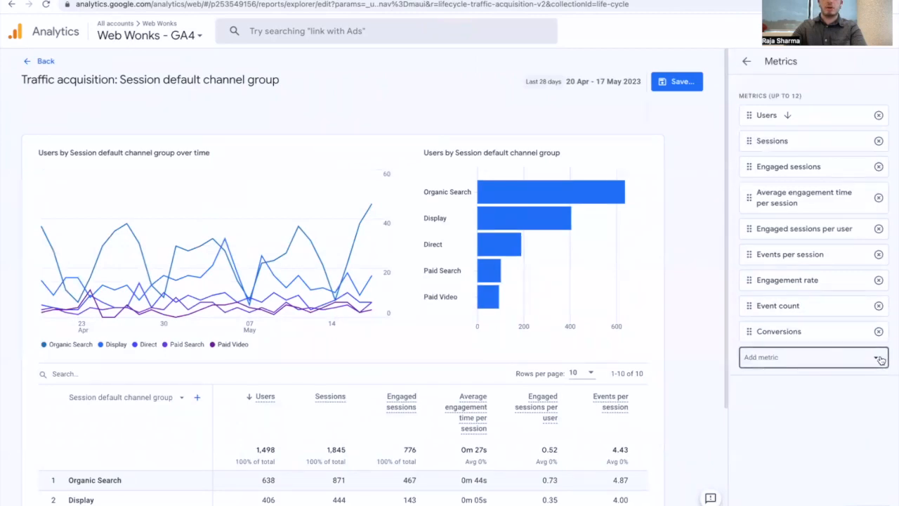
left_click(867, 504)
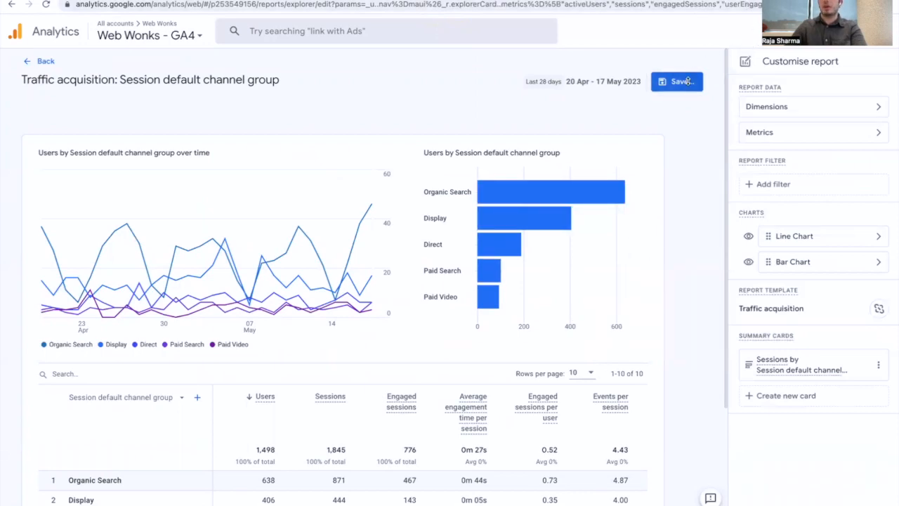
- Save the changes to the current Traffic acquisition report and return to the report view
left_click(686, 84)
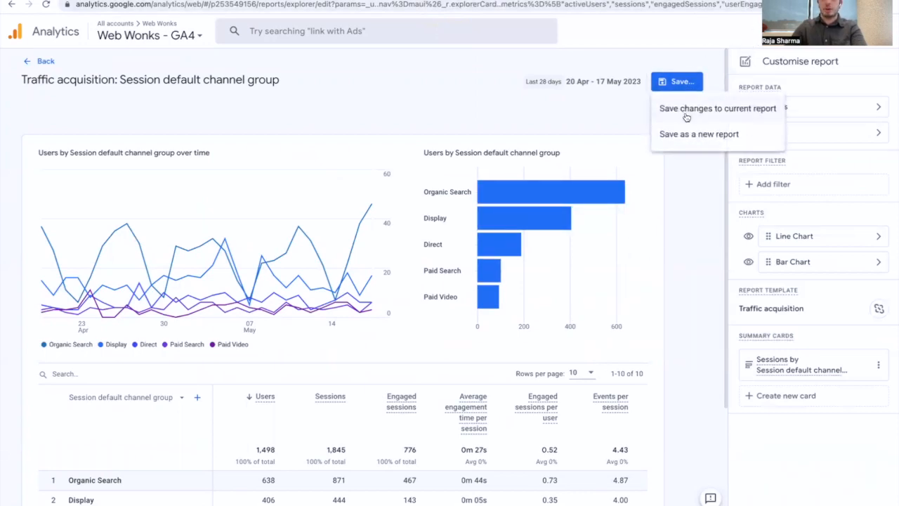
left_click(700, 109)
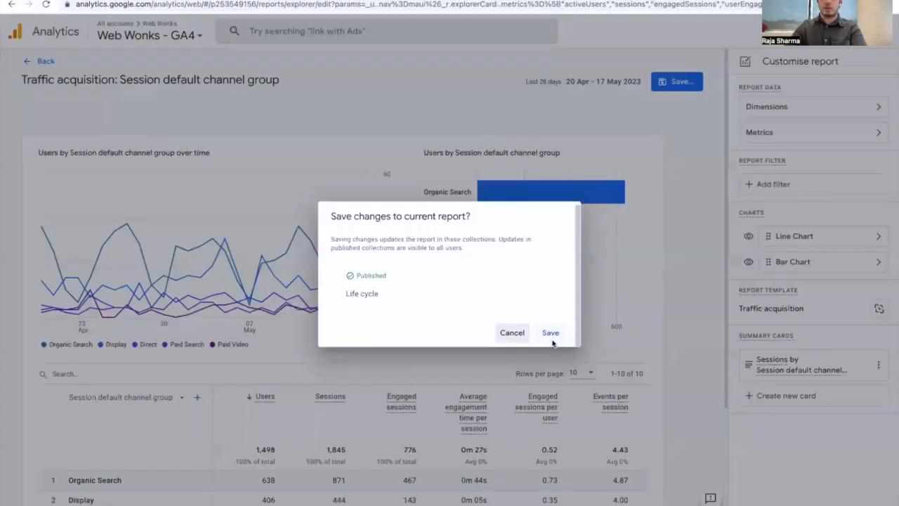
left_click(552, 334)
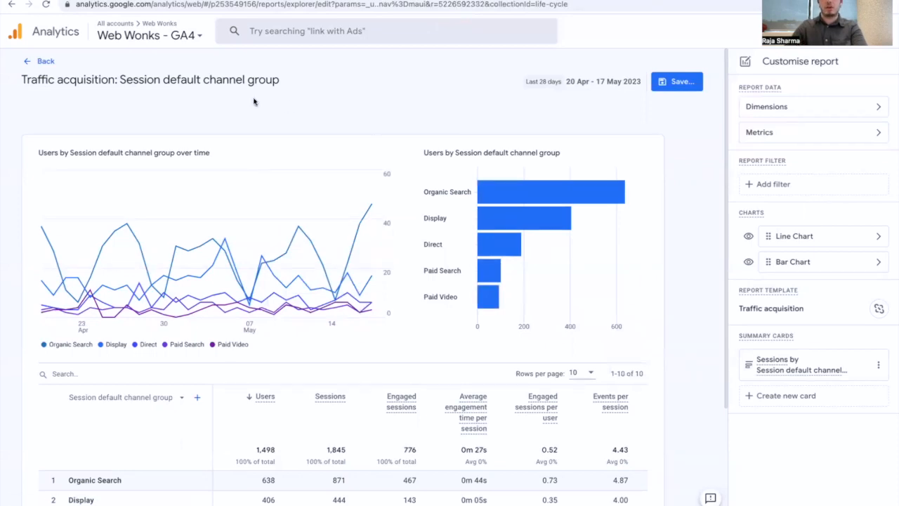
left_click(52, 64)
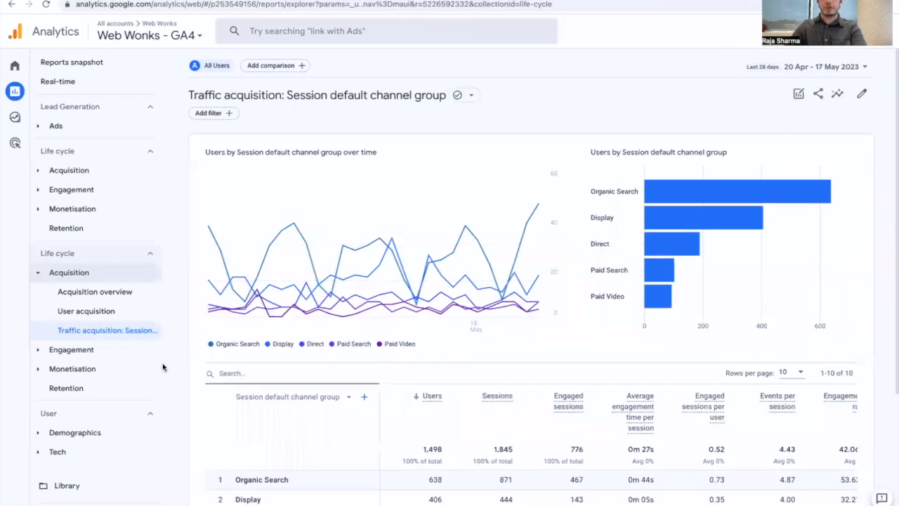
- Set the saved report's table dimension to Session source/medium and search its rows for organic
scroll(572, 395, "down", 3)
scroll(710, 398, "right", 5)
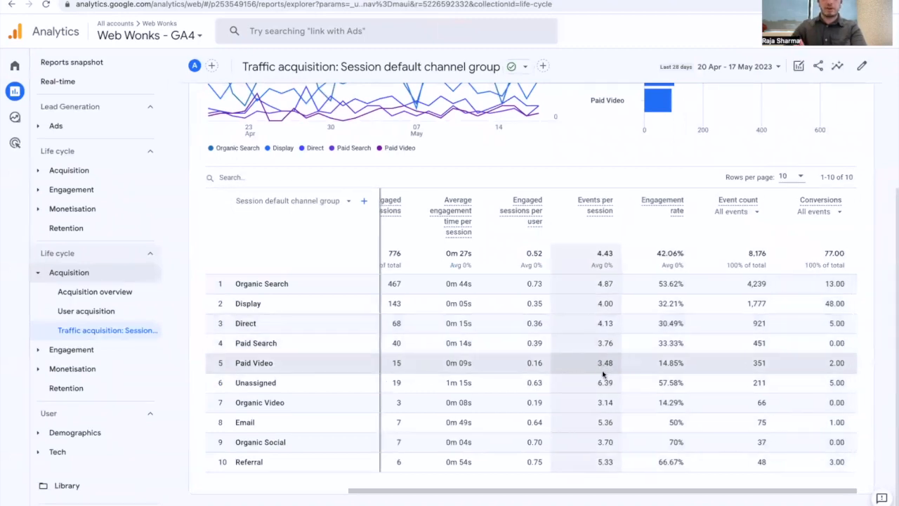
scroll(585, 386, "left", 5)
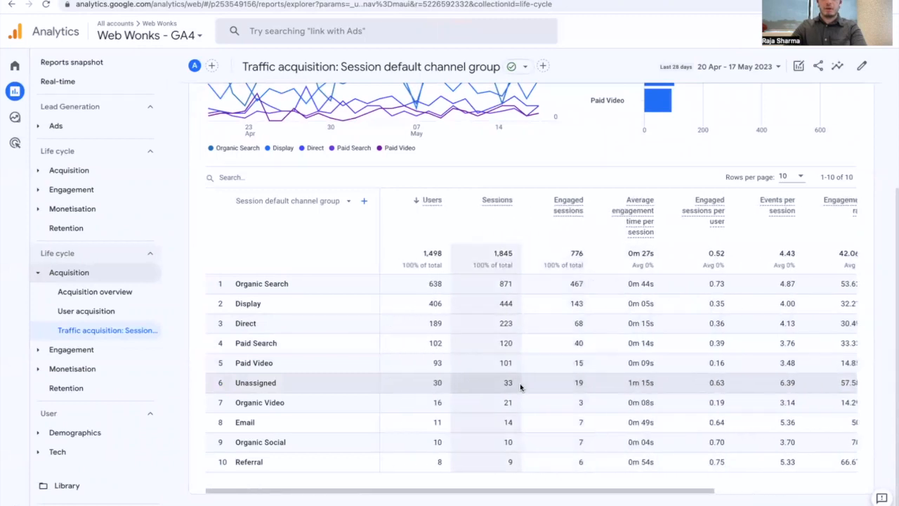
left_click(295, 206)
left_click(292, 247)
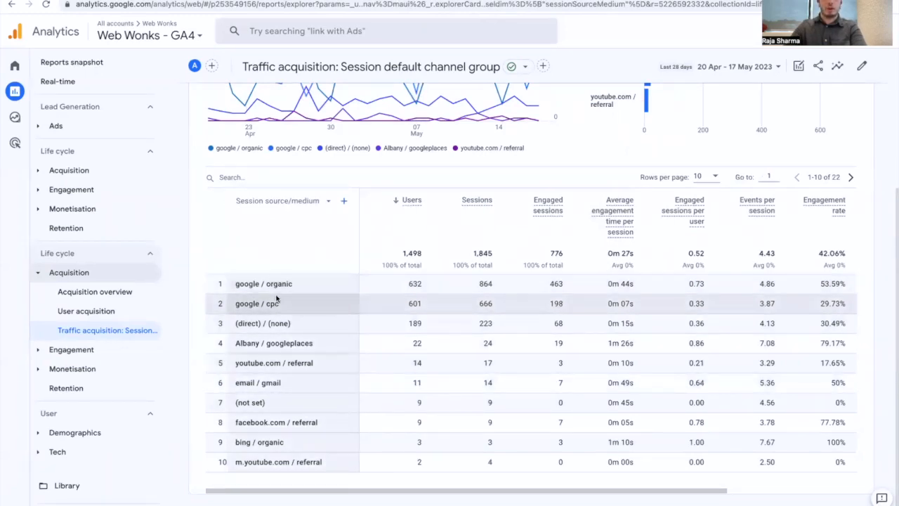
left_click(245, 178)
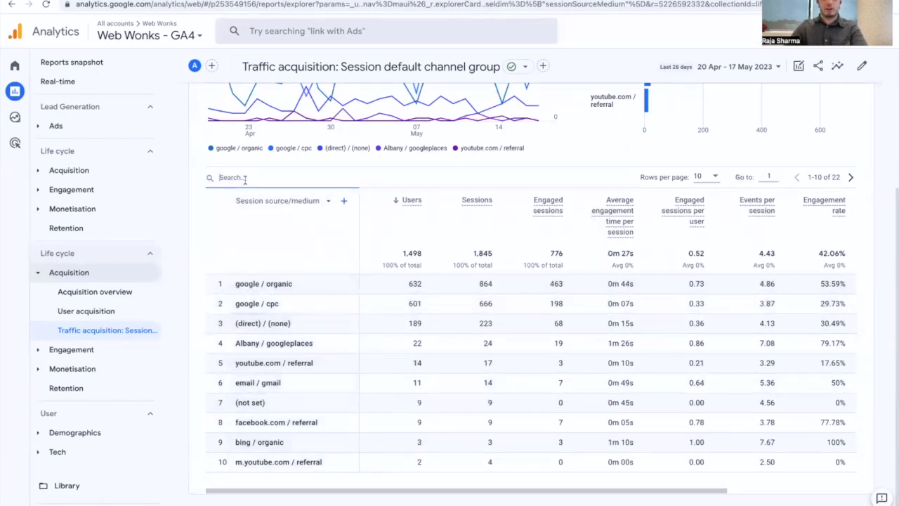
type("organic")
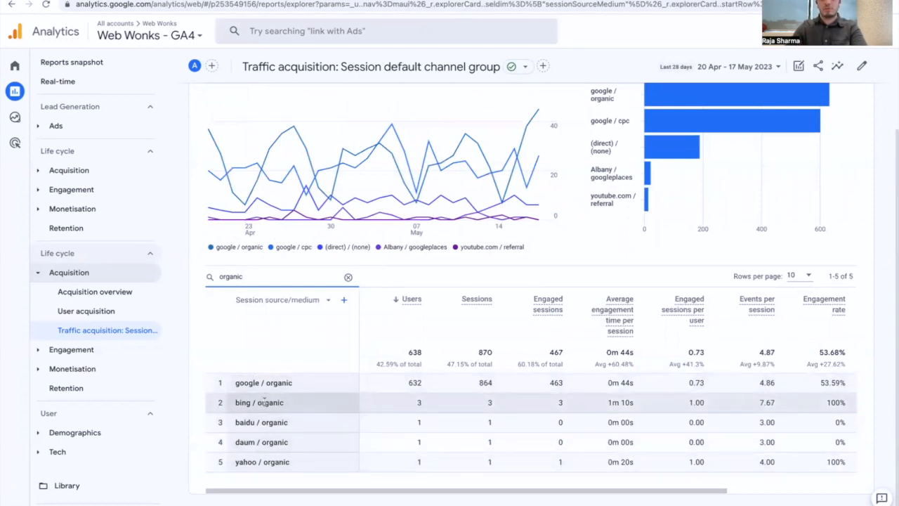
- Add Age as the table's secondary dimension, replace it with Country, and review the organic traffic metrics by country
left_click(344, 301)
mouse_move(424, 334)
left_click(459, 330)
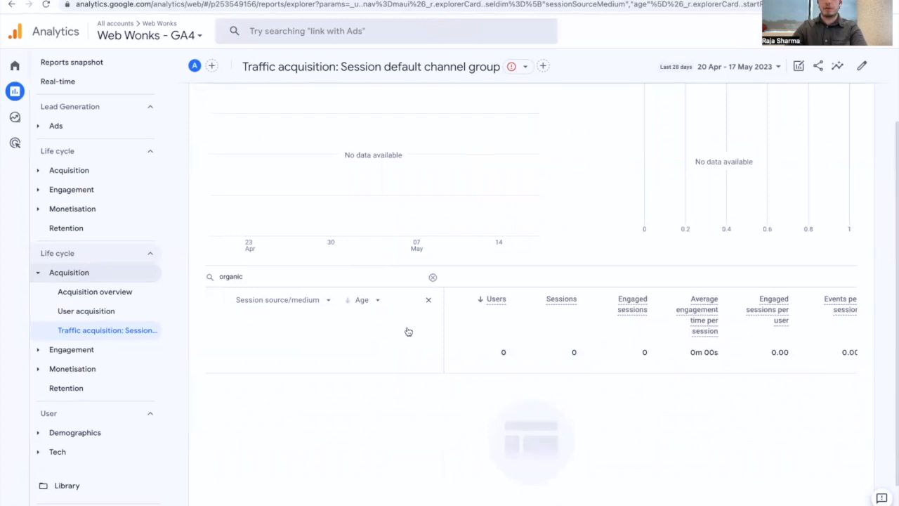
left_click(378, 300)
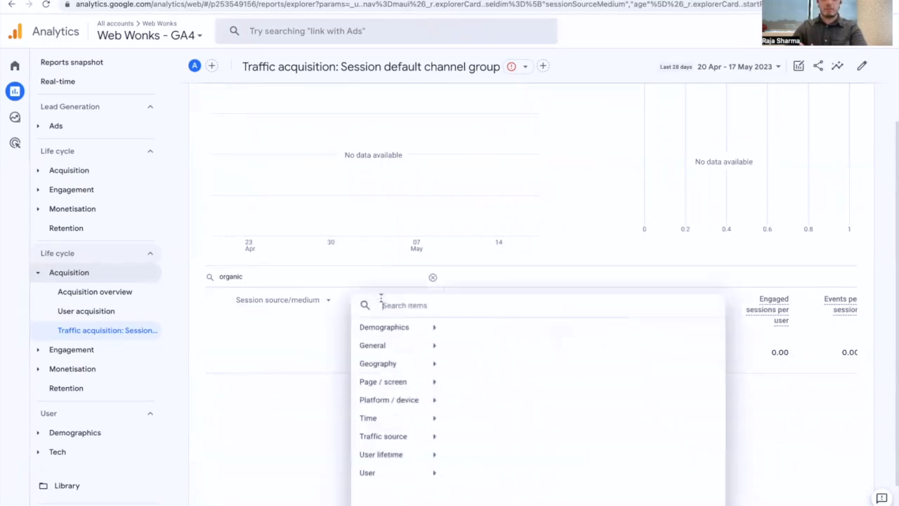
left_click(410, 364)
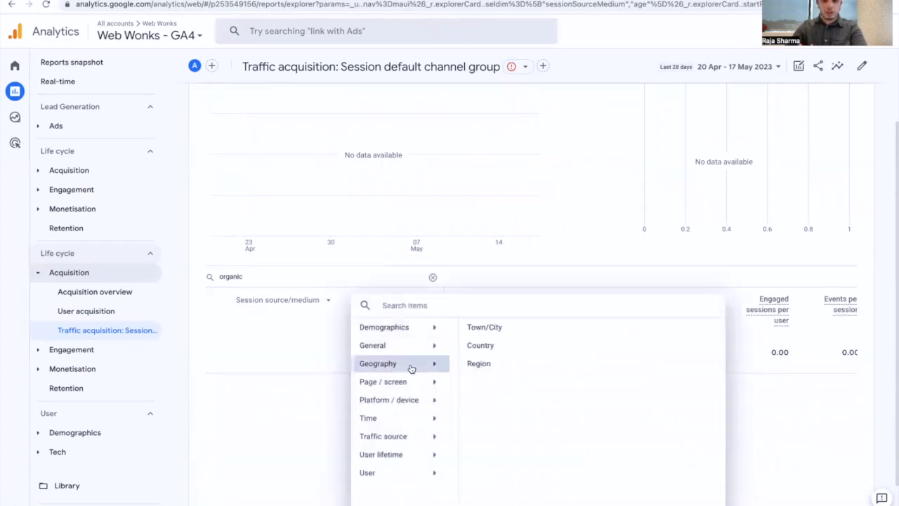
left_click(513, 347)
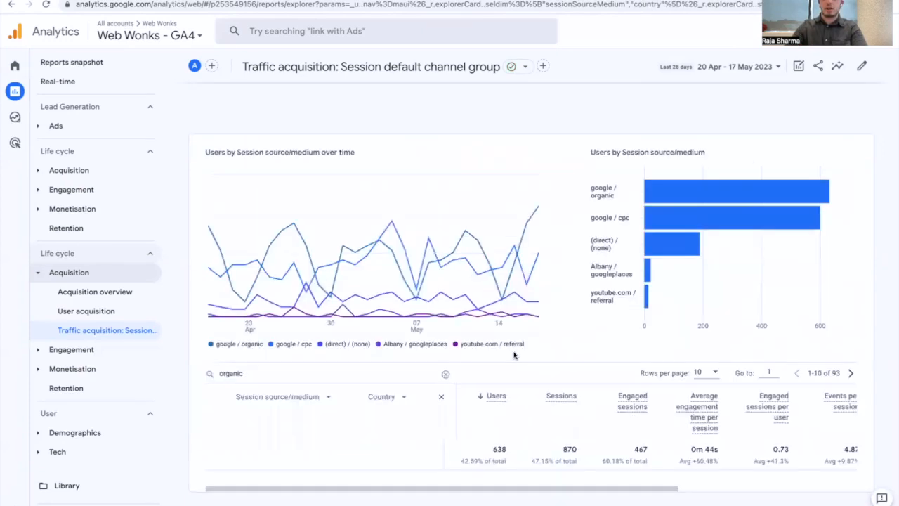
scroll(537, 373, "down", 3)
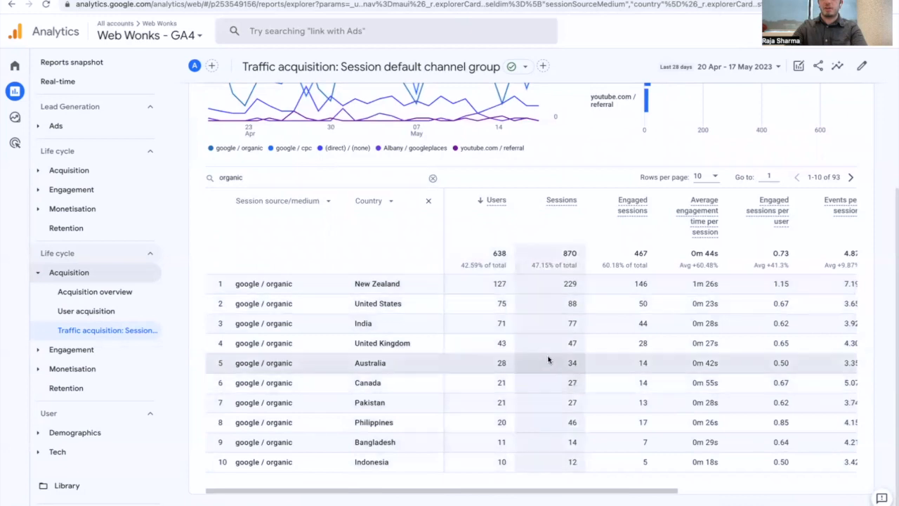
scroll(640, 345, "right", 5)
scroll(640, 349, "right", 2)
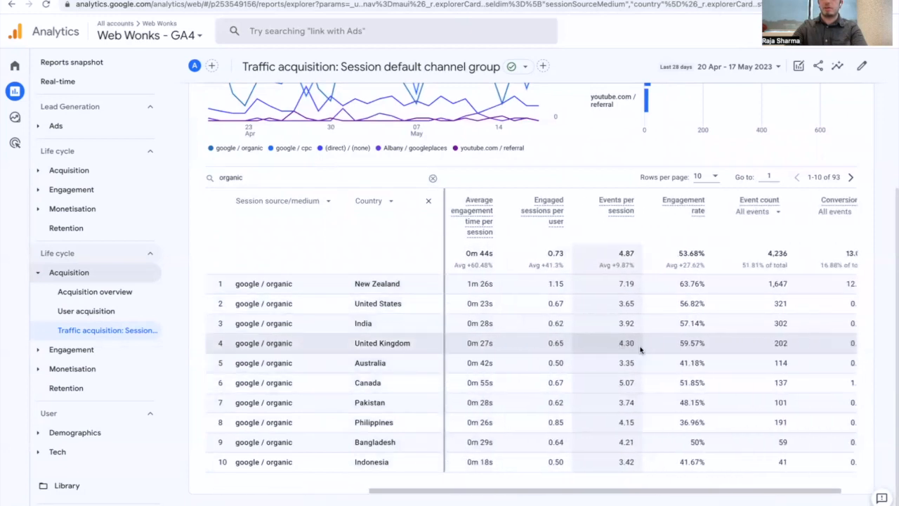
scroll(496, 368, "right", 1)
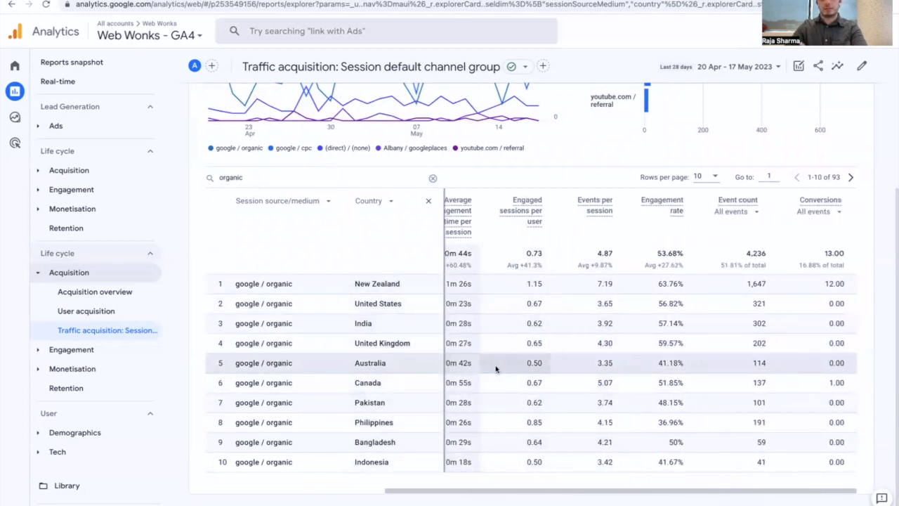
- Apply a report filter that includes only the Country value New Zealand
scroll(496, 372, "up", 3)
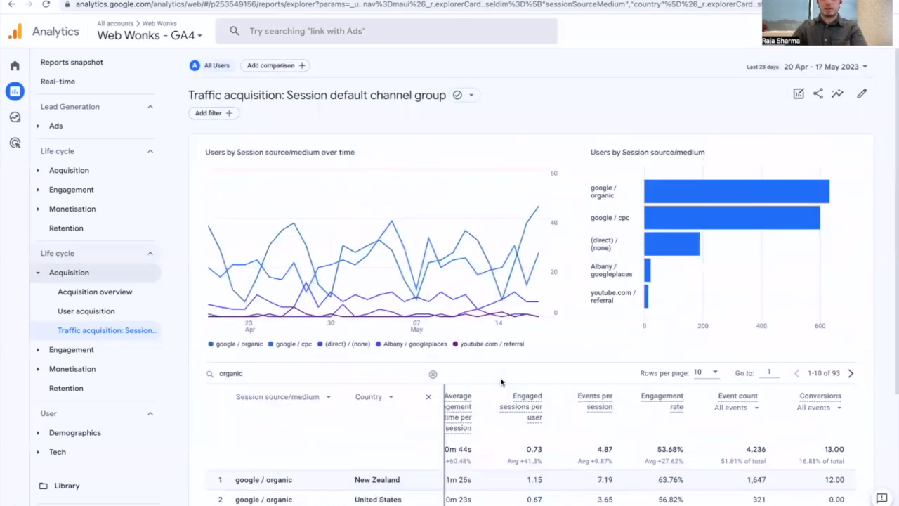
left_click(222, 117)
left_click(780, 155)
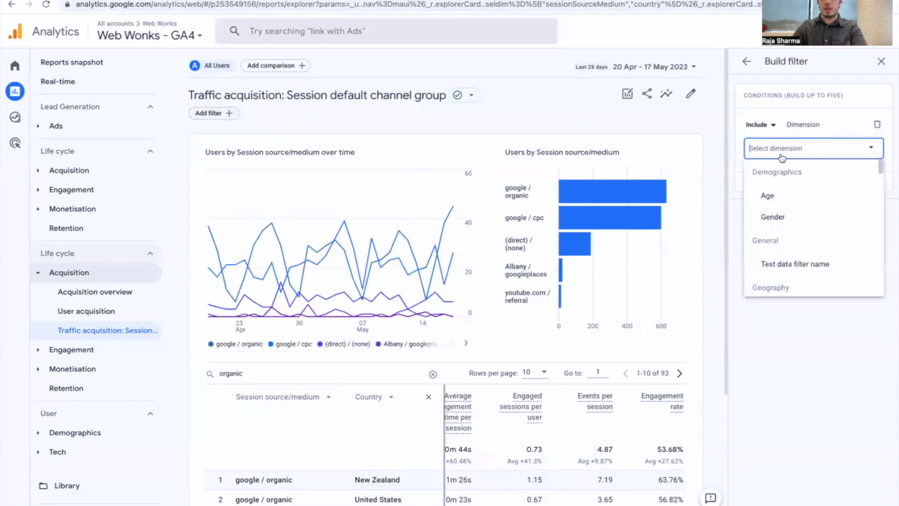
left_click(772, 198)
left_click(811, 151)
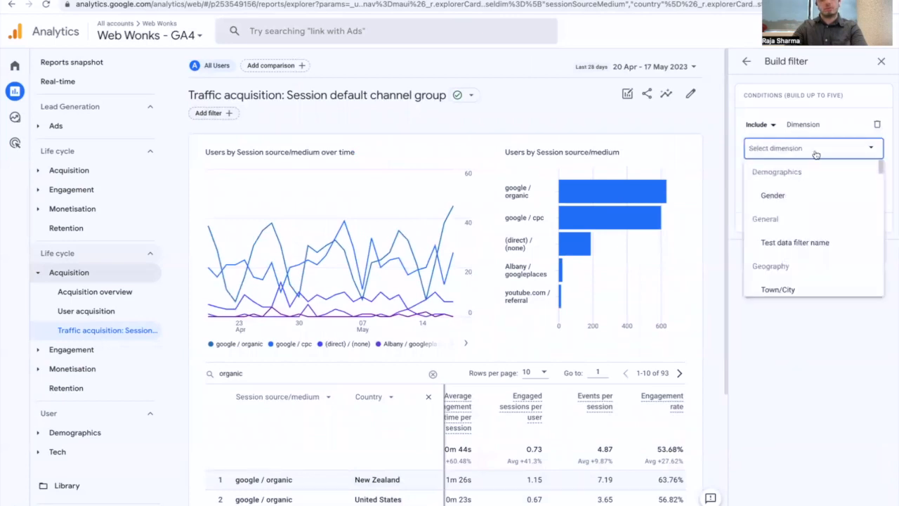
scroll(825, 276, "down", 1)
left_click(823, 274)
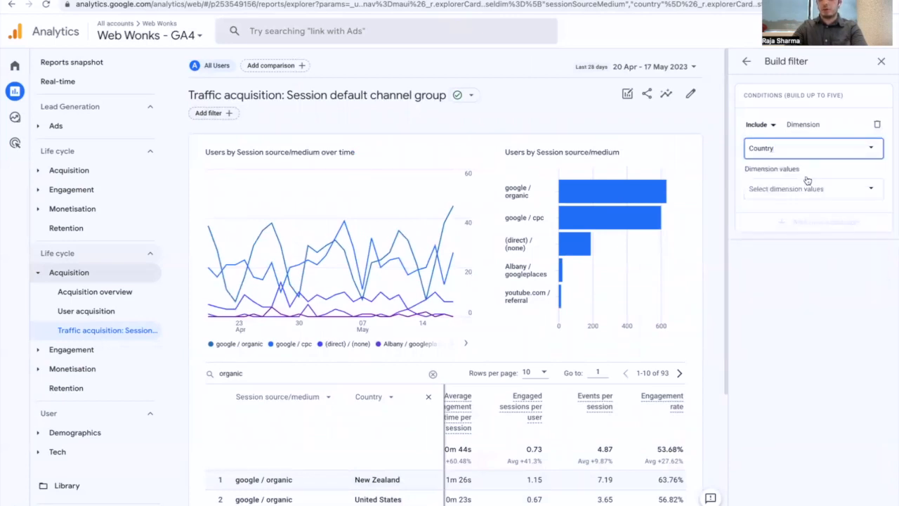
left_click(803, 189)
left_click(800, 210)
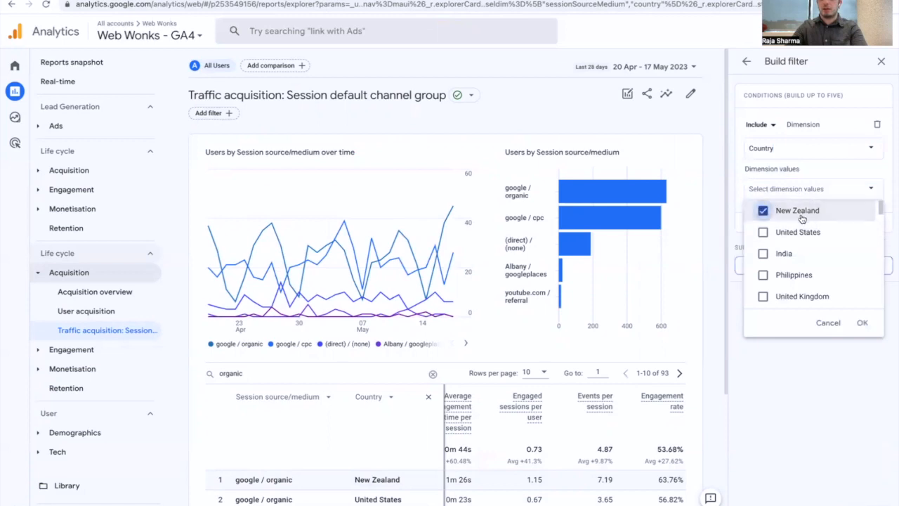
left_click(861, 323)
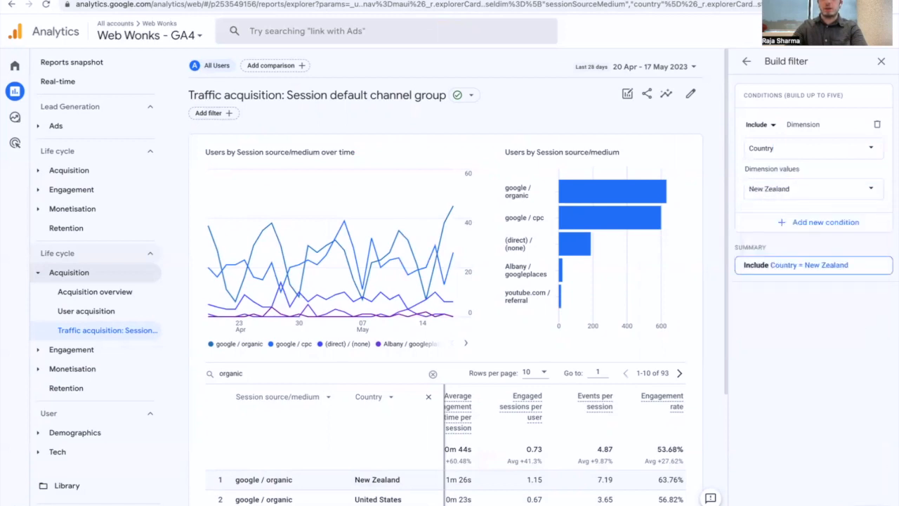
left_click(874, 500)
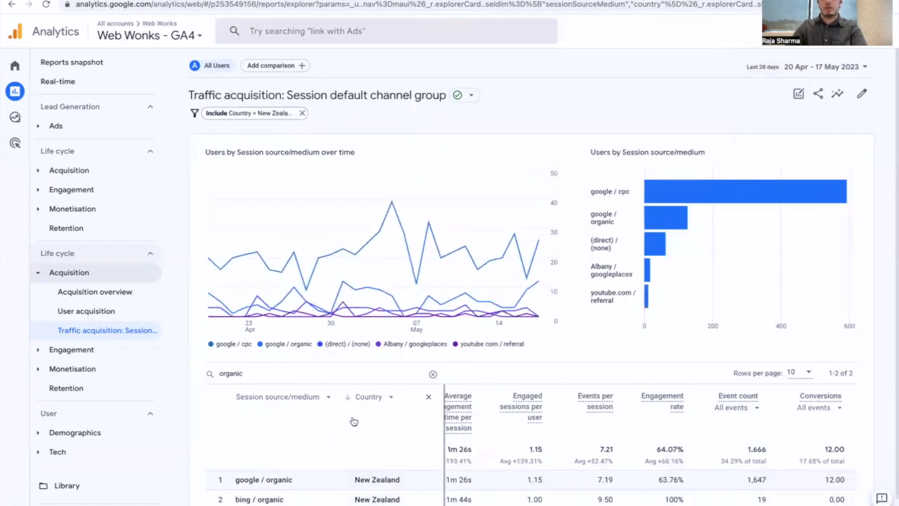
- Review the filtered organic rows and remove the New Zealand country filter from the report
scroll(470, 436, "down", 1)
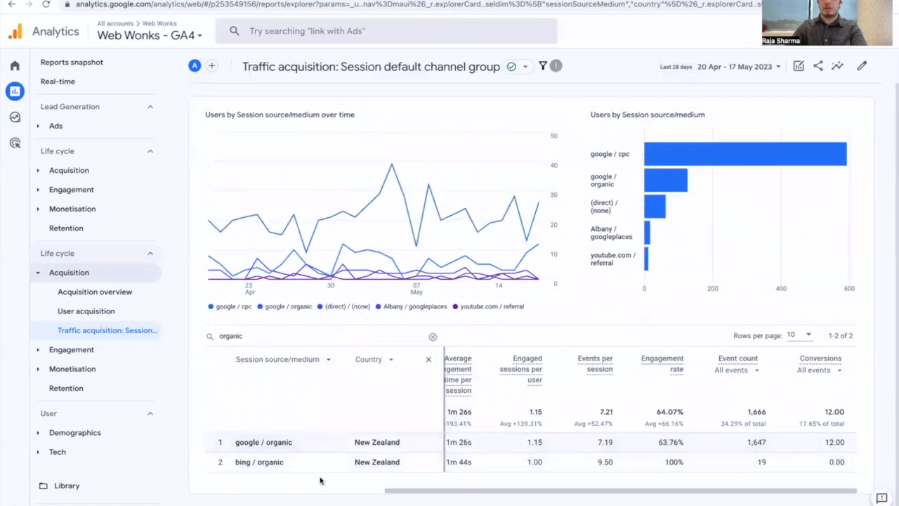
scroll(319, 481, "up", 1)
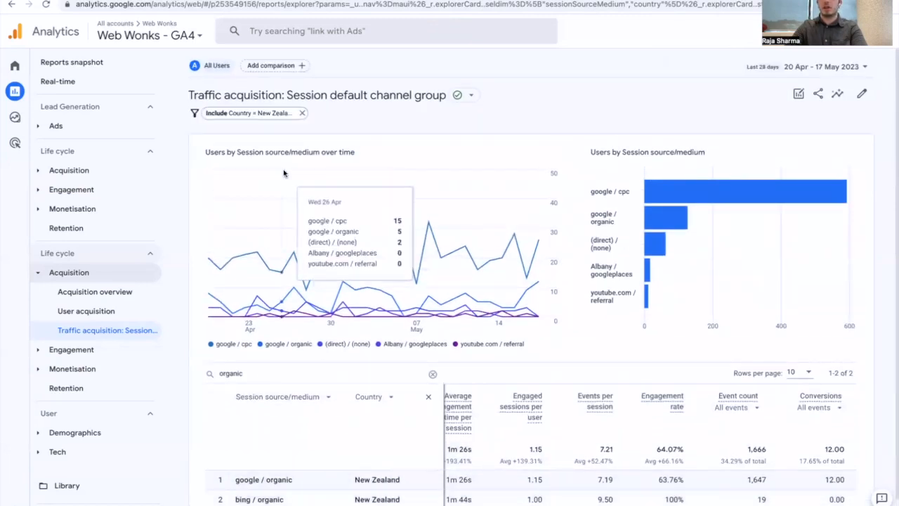
left_click(302, 113)
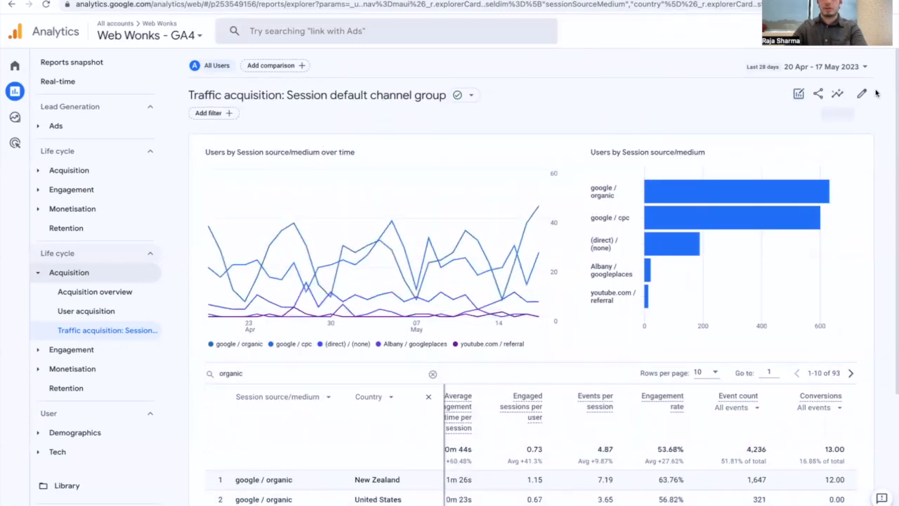
- Build and apply a comparison on the report that includes the Country dimension with the value New Zealand
left_click(799, 95)
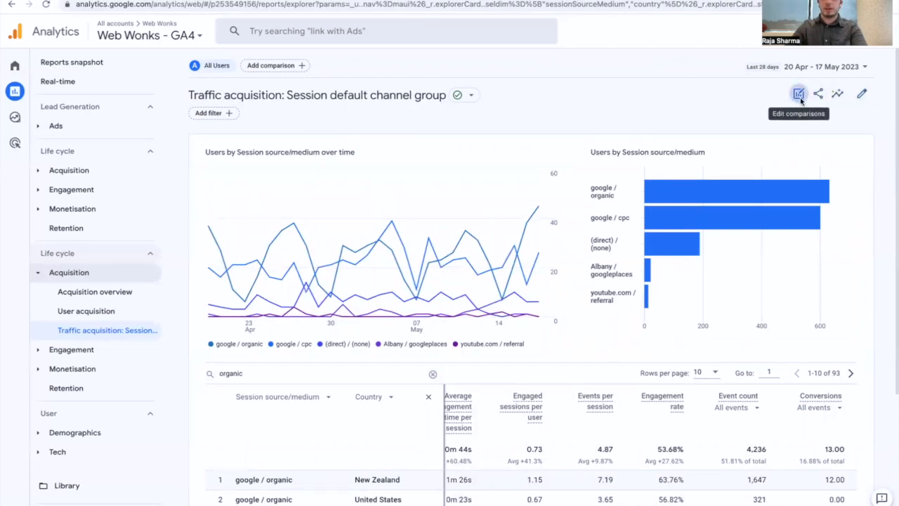
left_click(814, 135)
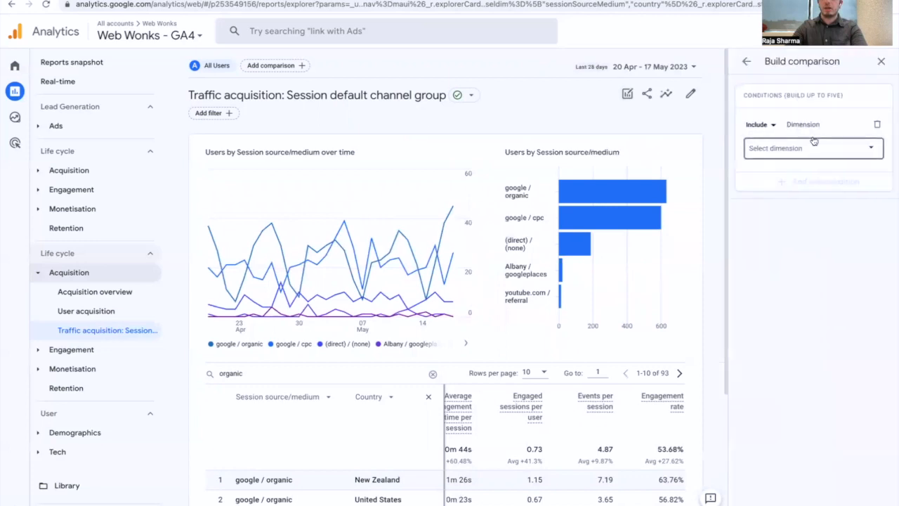
left_click(811, 148)
scroll(811, 259, "down", 3)
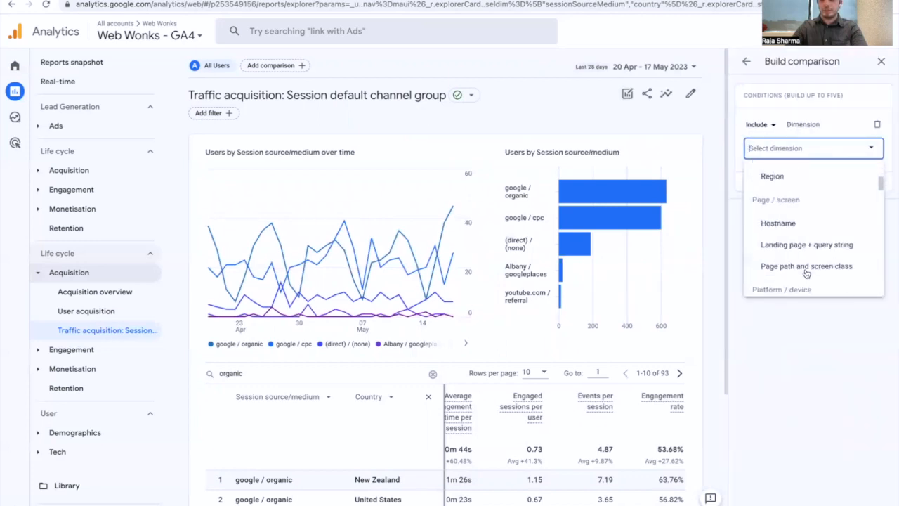
scroll(803, 214, "down", 1)
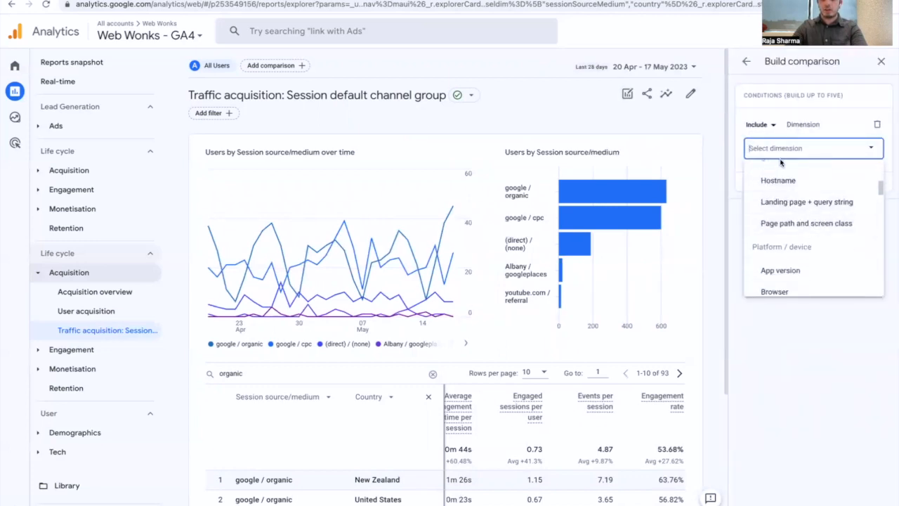
type("country")
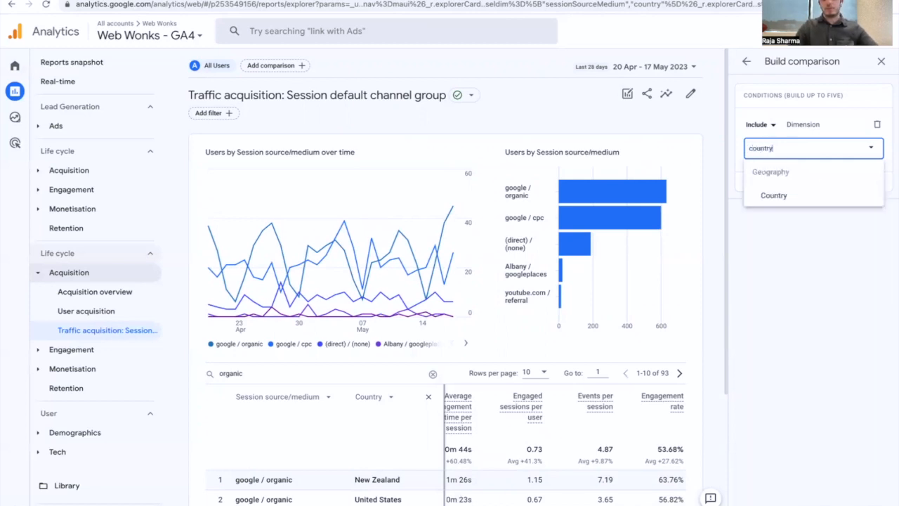
left_click(810, 193)
left_click(795, 196)
left_click(803, 208)
left_click(858, 321)
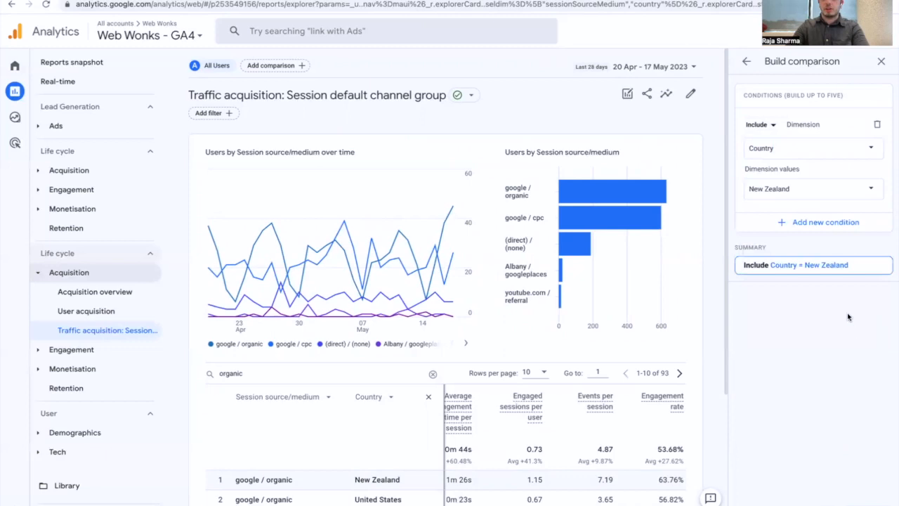
left_click(813, 222)
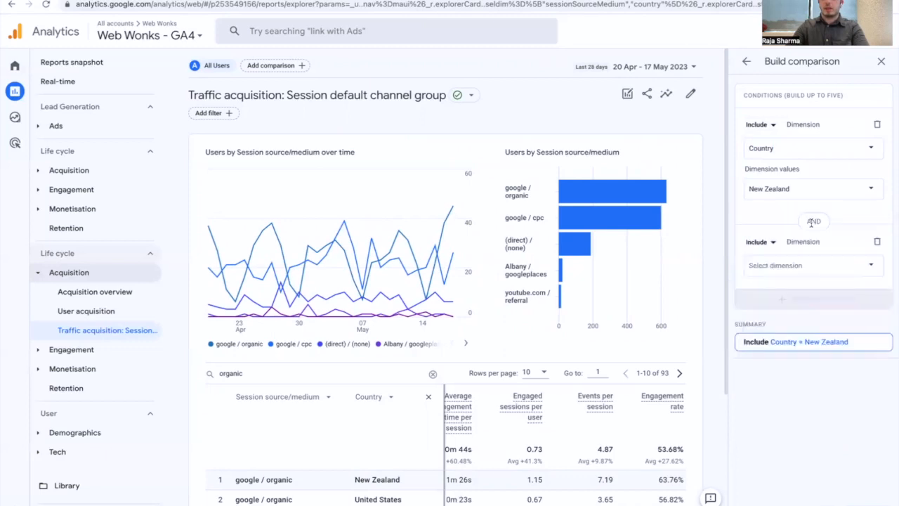
left_click(877, 243)
left_click(867, 504)
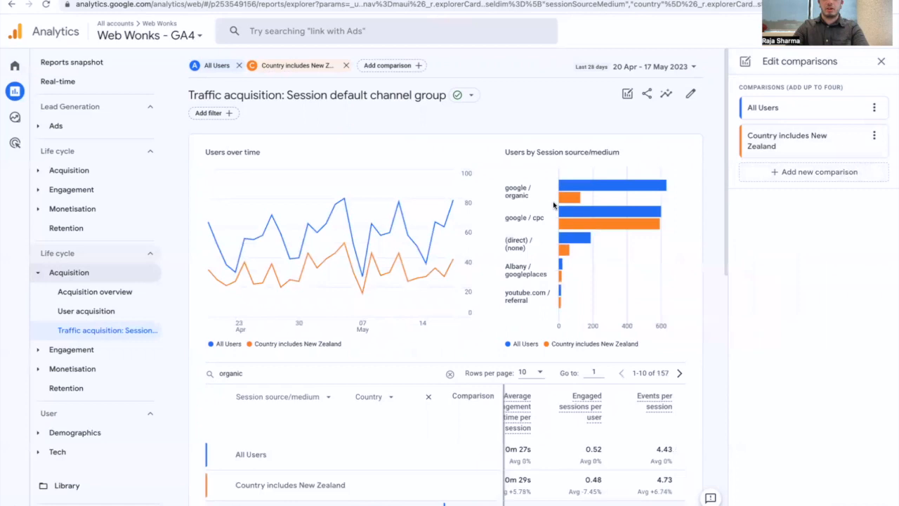
- Examine the users by source/medium and country for All Users against the New Zealand comparison, and close the comparison editor
scroll(380, 372, "down", 3)
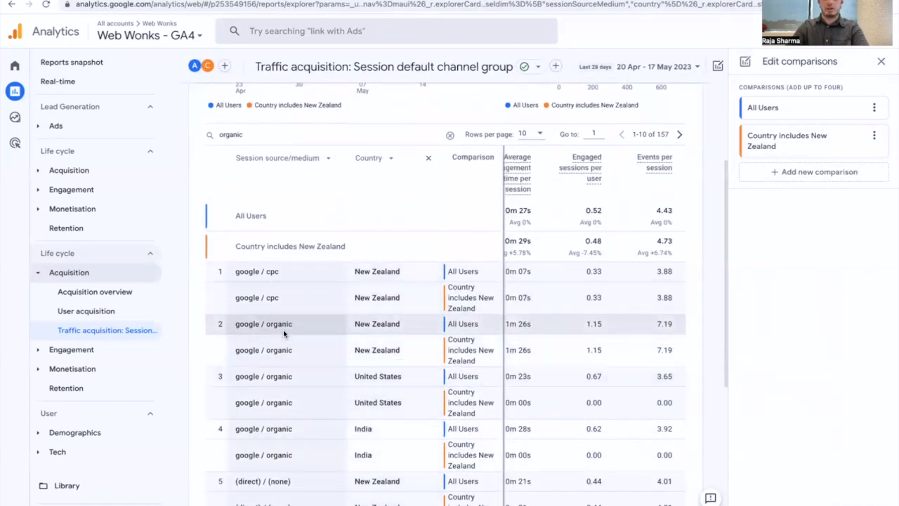
scroll(381, 392, "down", 1)
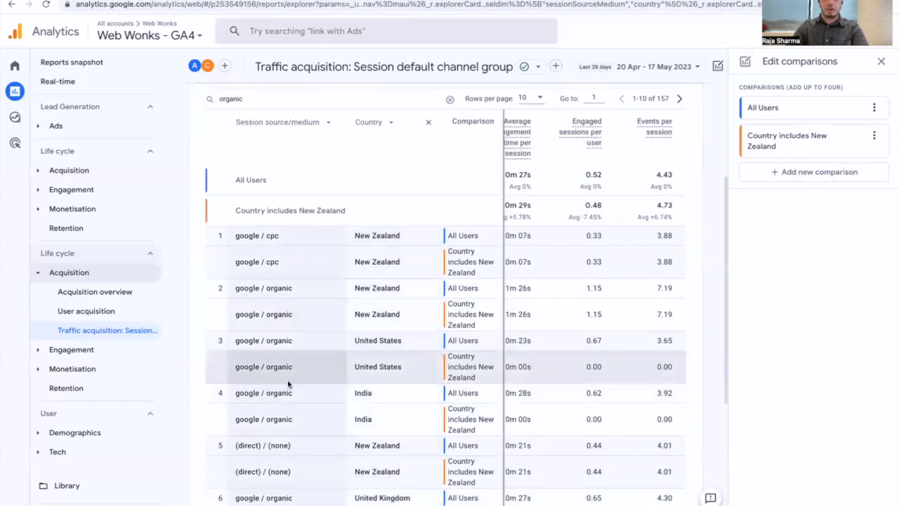
scroll(380, 376, "down", 1)
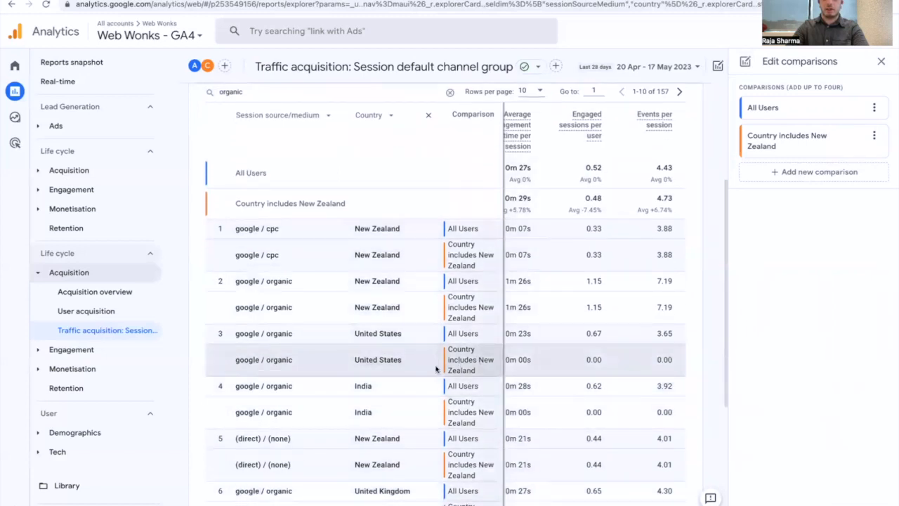
scroll(453, 295, "up", 1)
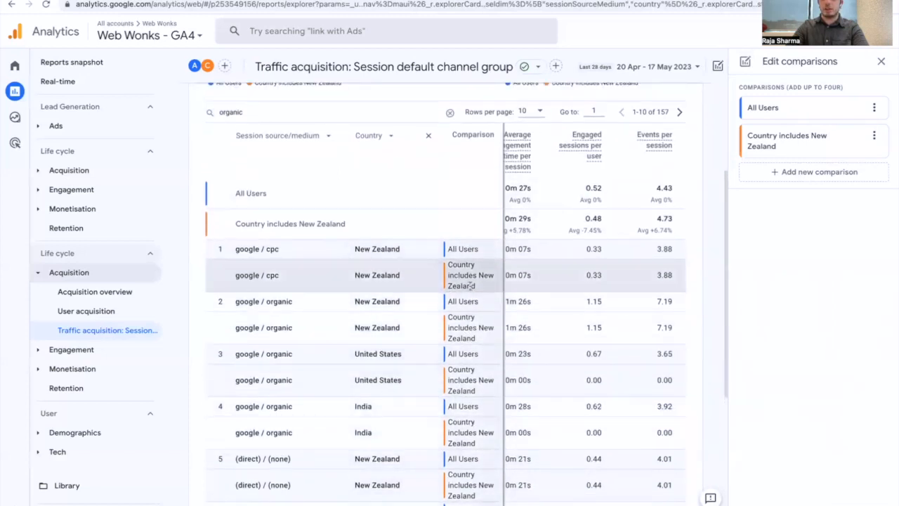
scroll(585, 374, "left", 5)
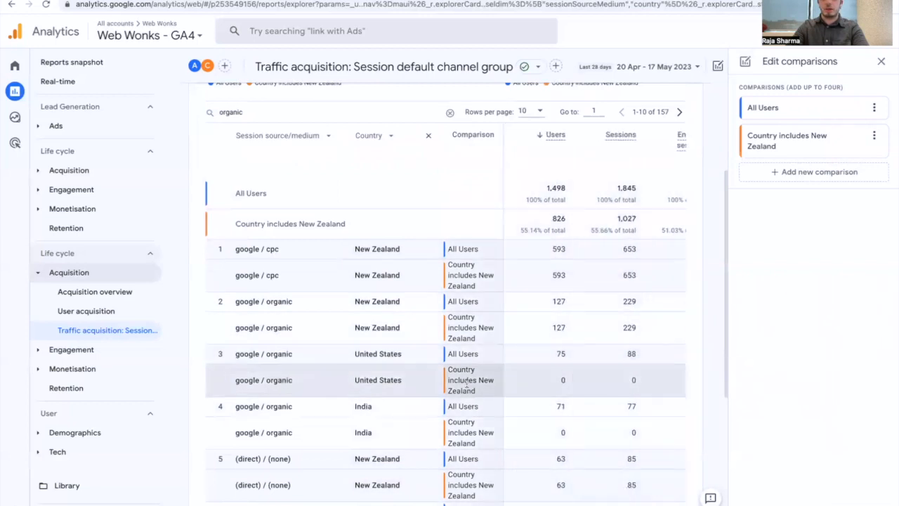
double_click(562, 380)
left_click_drag(566, 353, 544, 356)
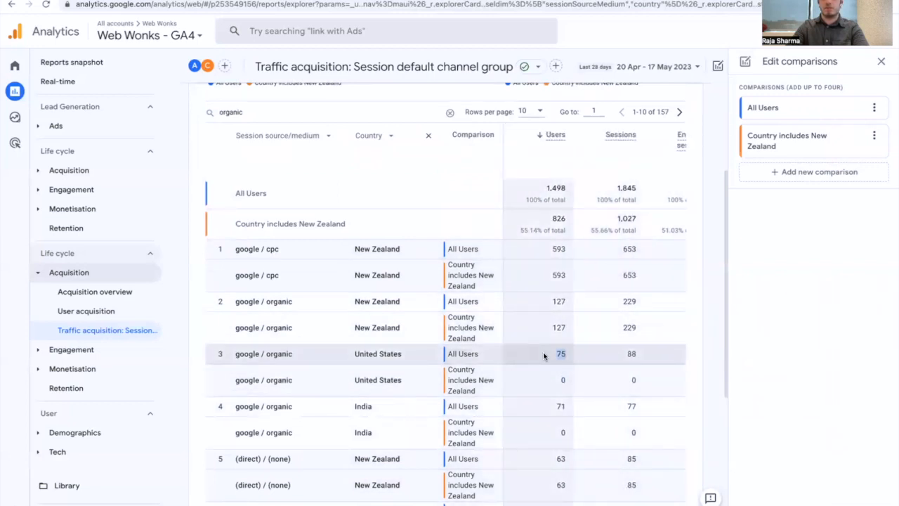
double_click(558, 275)
double_click(558, 249)
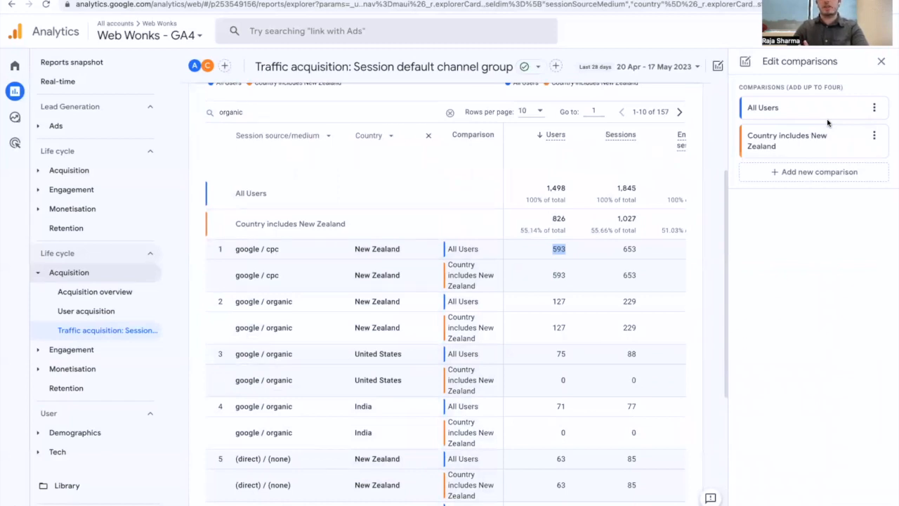
left_click(881, 61)
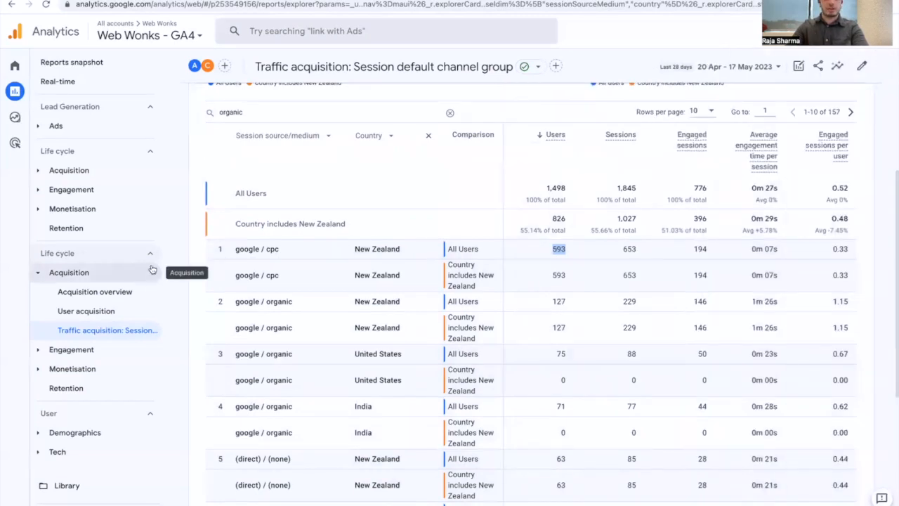
- Open the Events report under Engagement in the second Life cycle collection and remove the New Zealand comparison
scroll(175, 359, "down", 1)
scroll(175, 360, "down", 2)
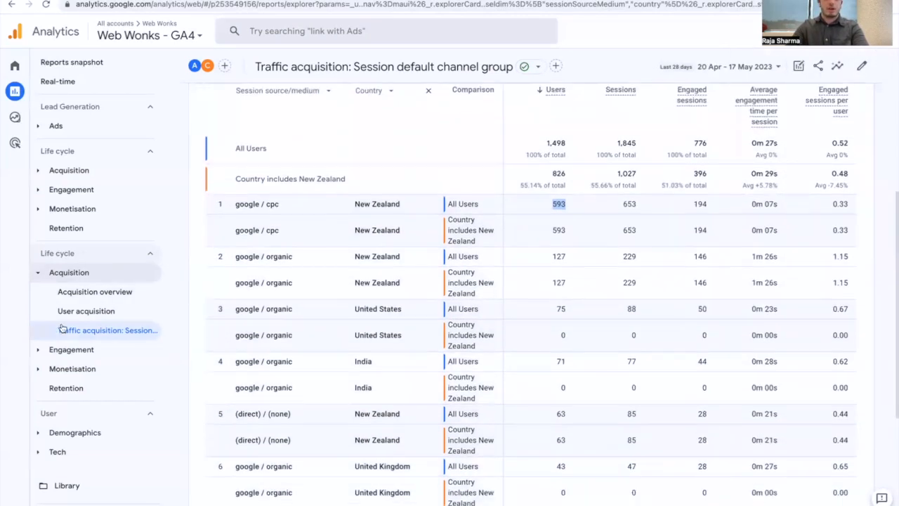
left_click(67, 349)
scroll(66, 348, "down", 2)
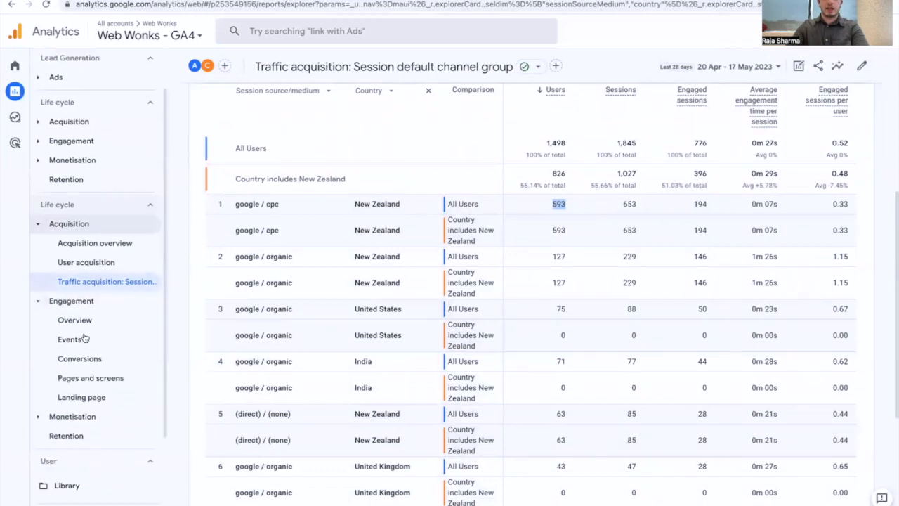
left_click(108, 298)
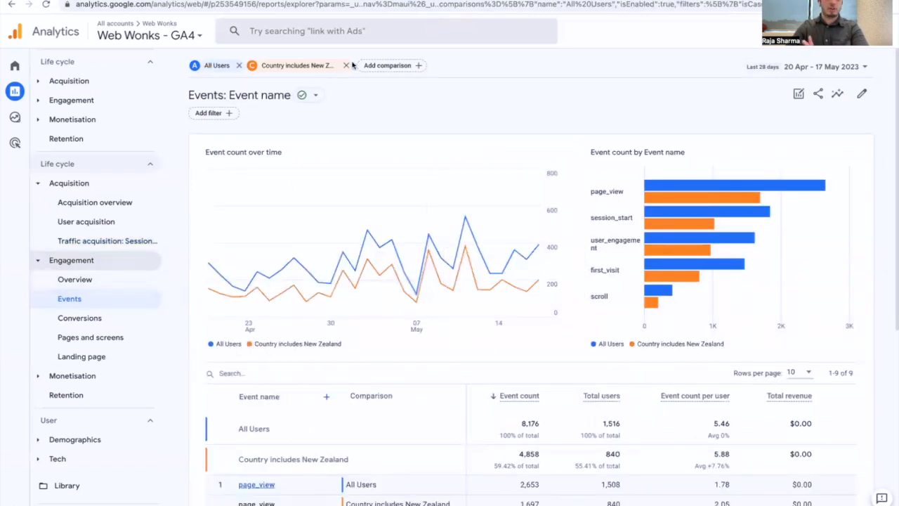
left_click(347, 68)
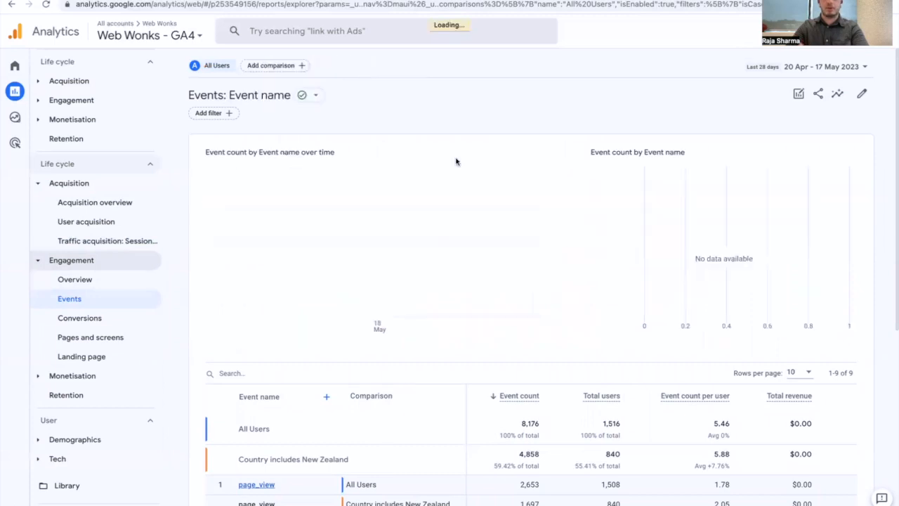
- Review the table of event names and open the Conversions report under Engagement
scroll(543, 229, "down", 2)
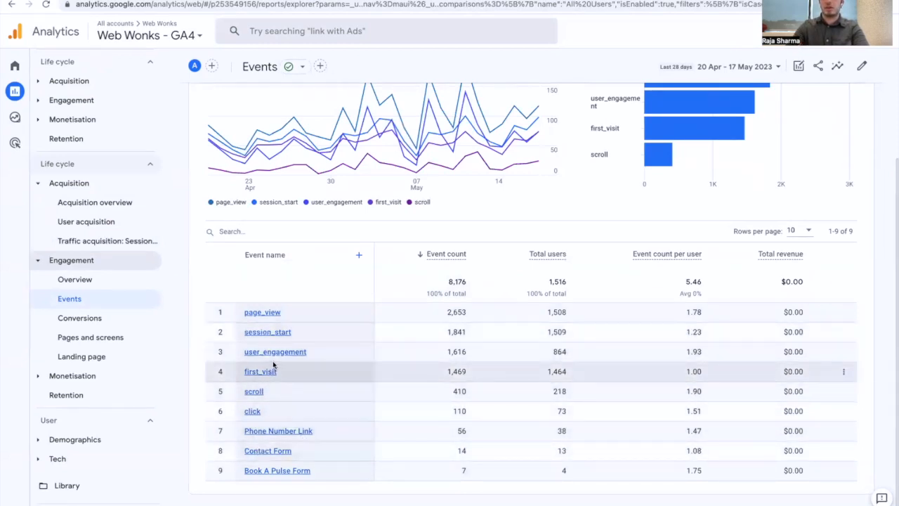
left_click(125, 327)
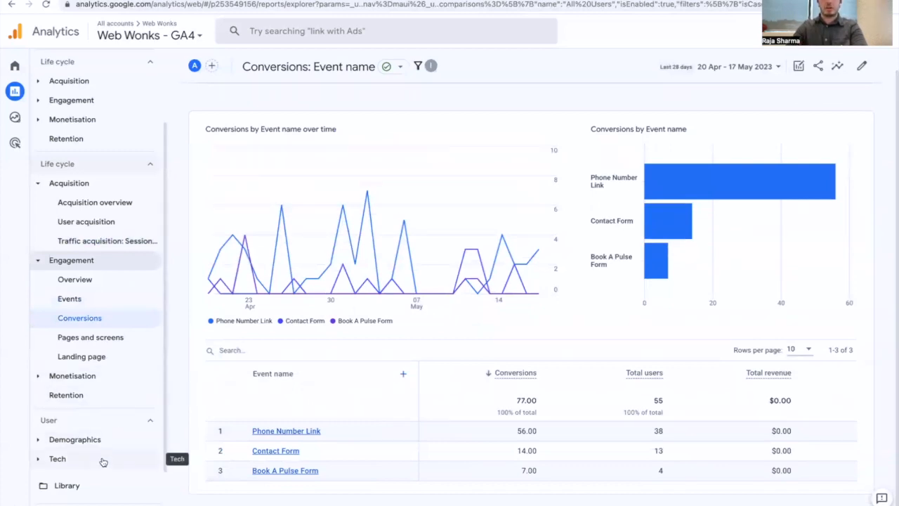
- Go to the report Library, look over the collections and open the first Life cycle collection for editing
left_click(86, 491)
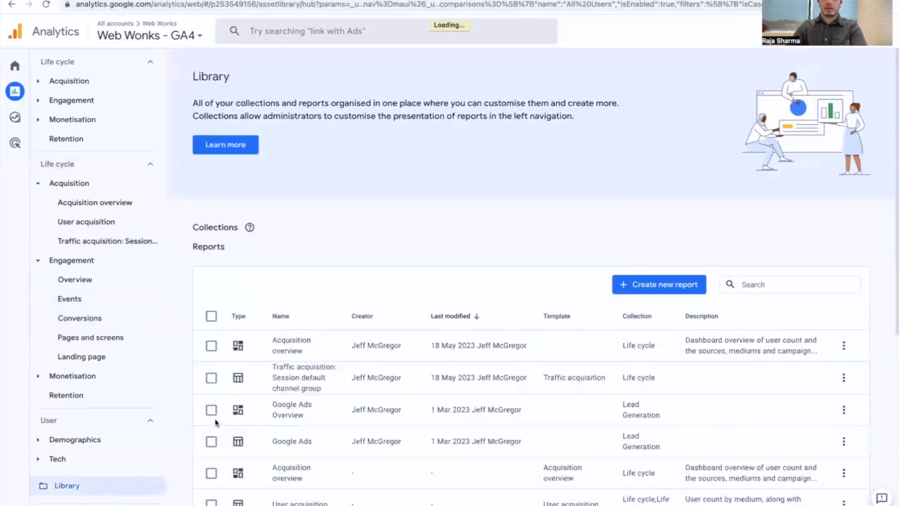
scroll(353, 354, "down", 2)
scroll(353, 354, "up", 1)
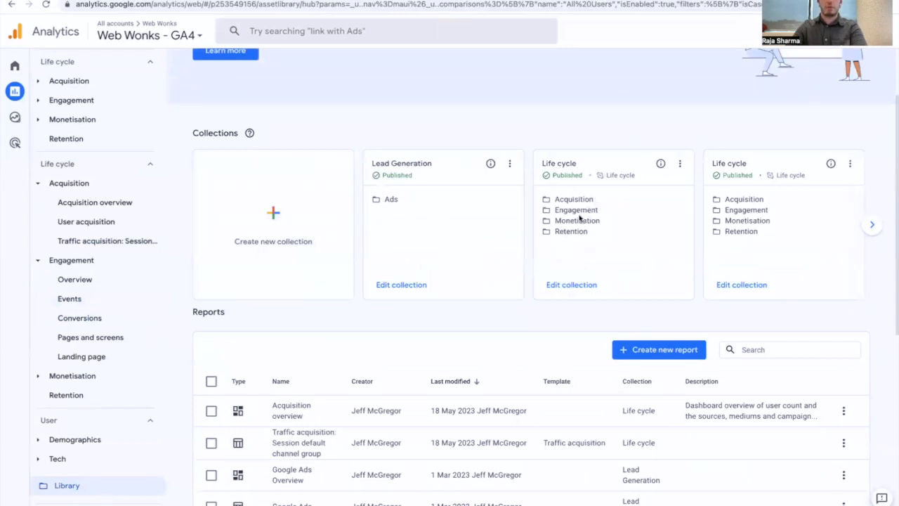
left_click_drag(598, 220, 558, 224)
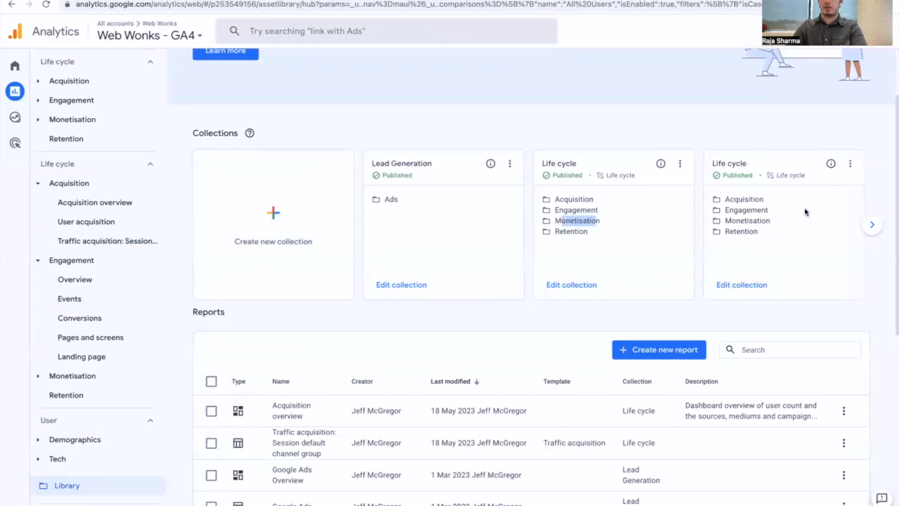
left_click(679, 163)
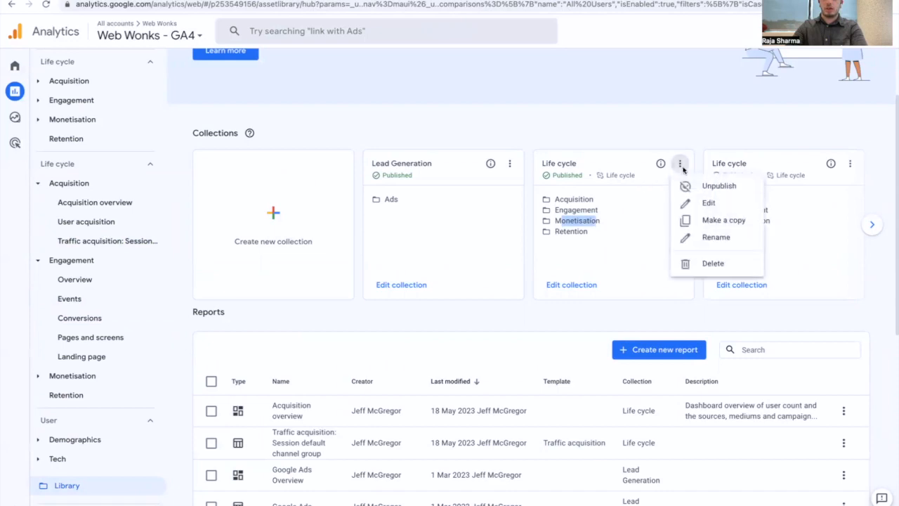
left_click(722, 205)
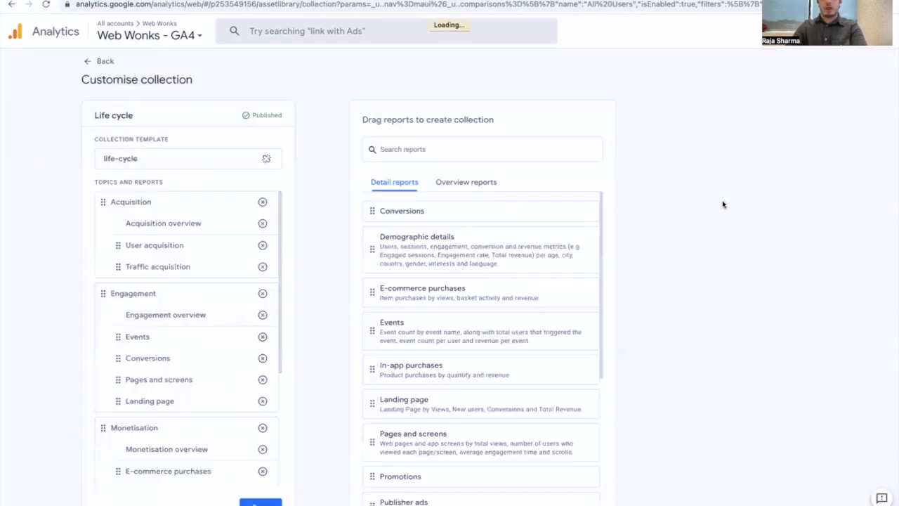
- Remove the Monetisation topic from the Life cycle collection, save the collection and return to the Library
left_click(262, 428)
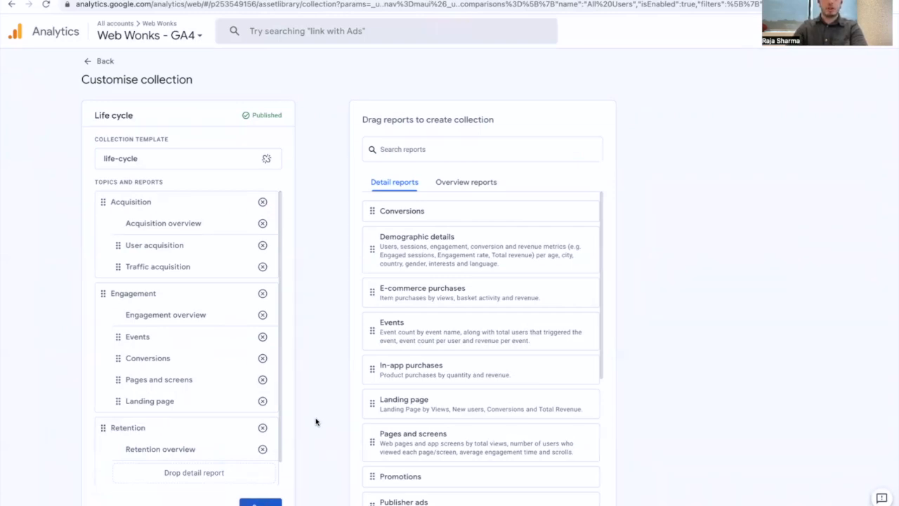
left_click(263, 503)
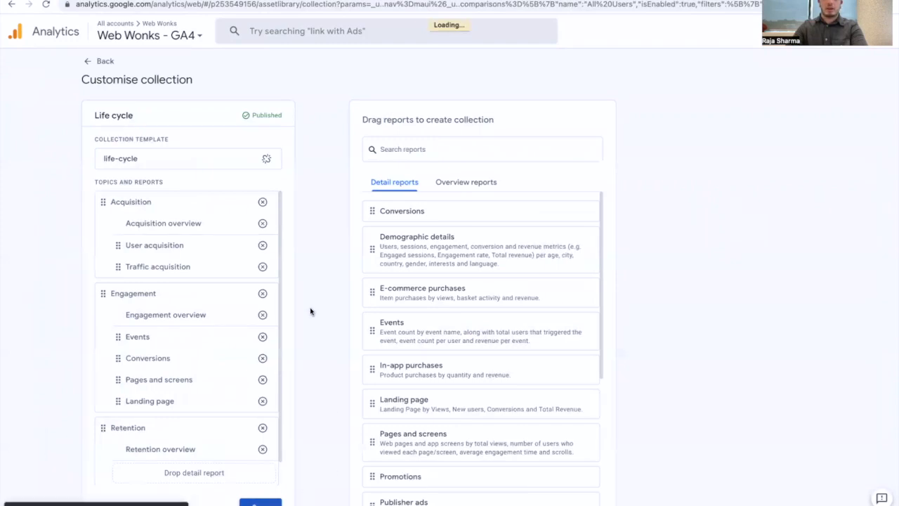
left_click(101, 63)
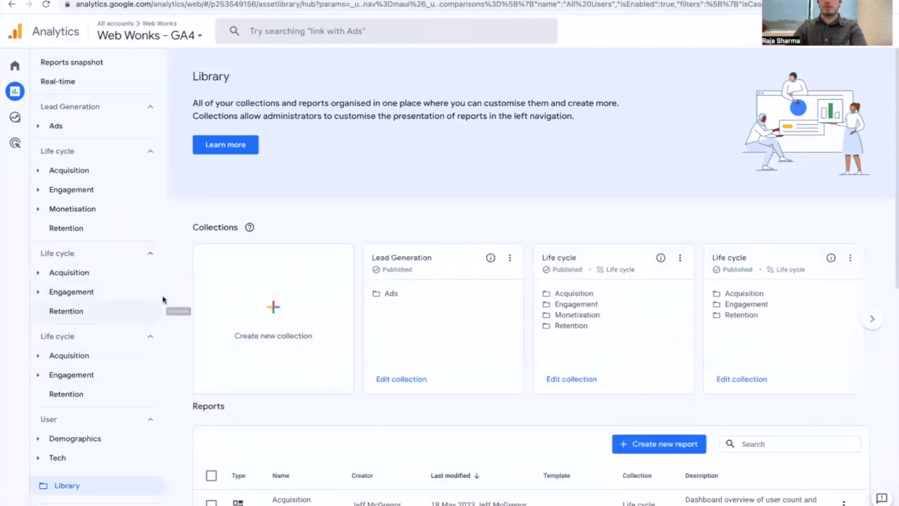
- Reload the report navigation through the Reports snapshot, return to the Library and check all collections through to User
scroll(263, 369, "down", 1)
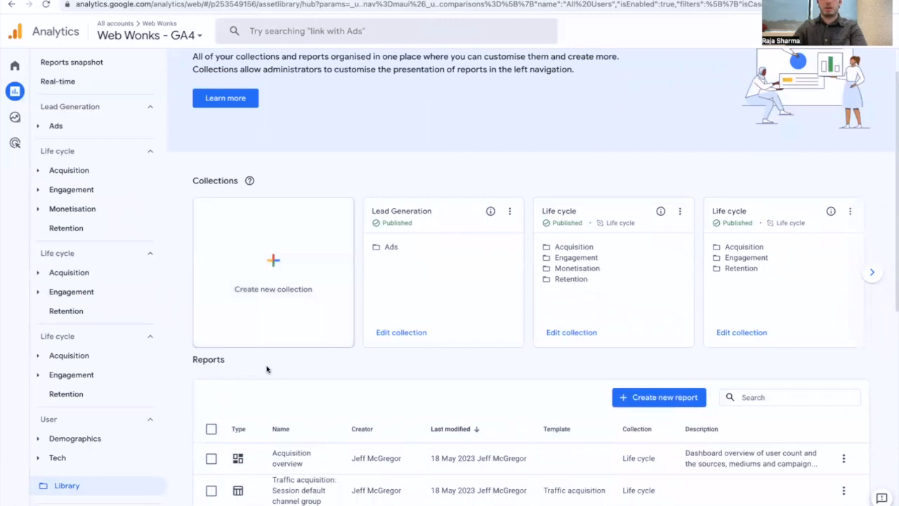
left_click(26, 101)
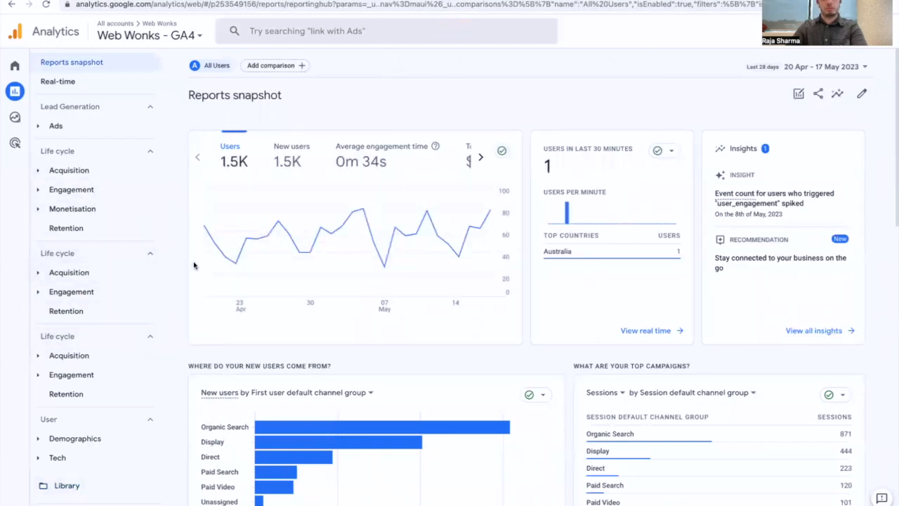
left_click(76, 488)
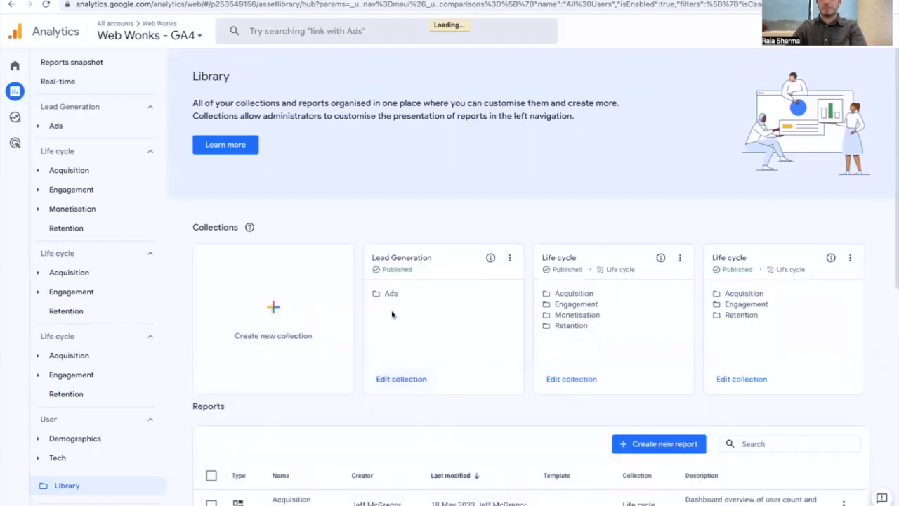
scroll(541, 298, "down", 1)
scroll(744, 306, "down", 1)
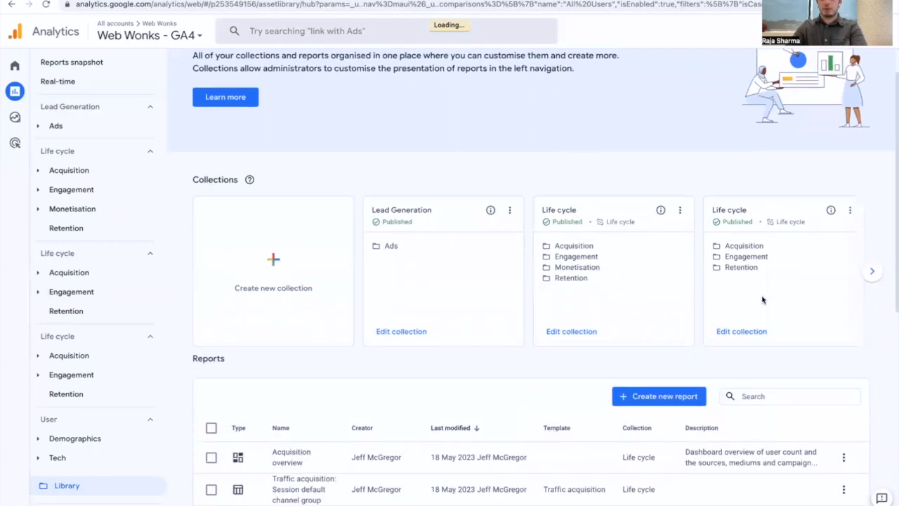
left_click(872, 272)
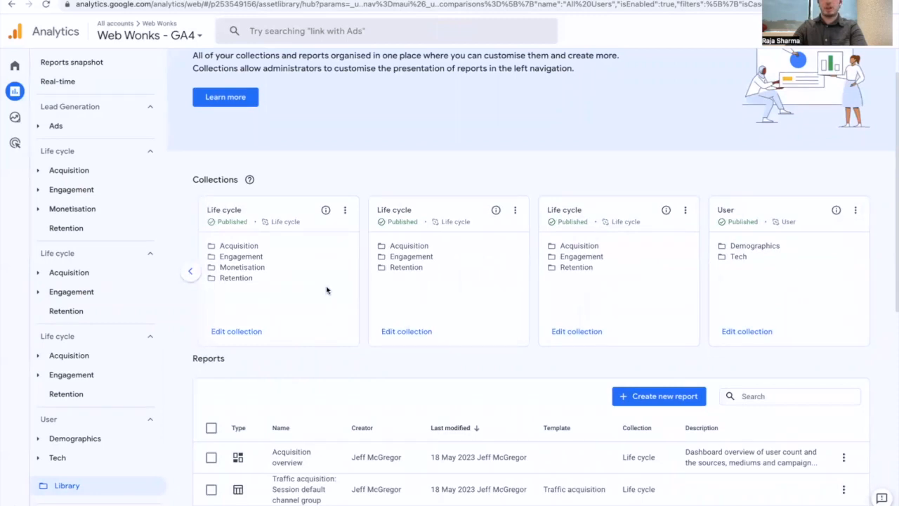
- Unpublish the Life cycle collection that includes the Monetisation topic
left_click(345, 210)
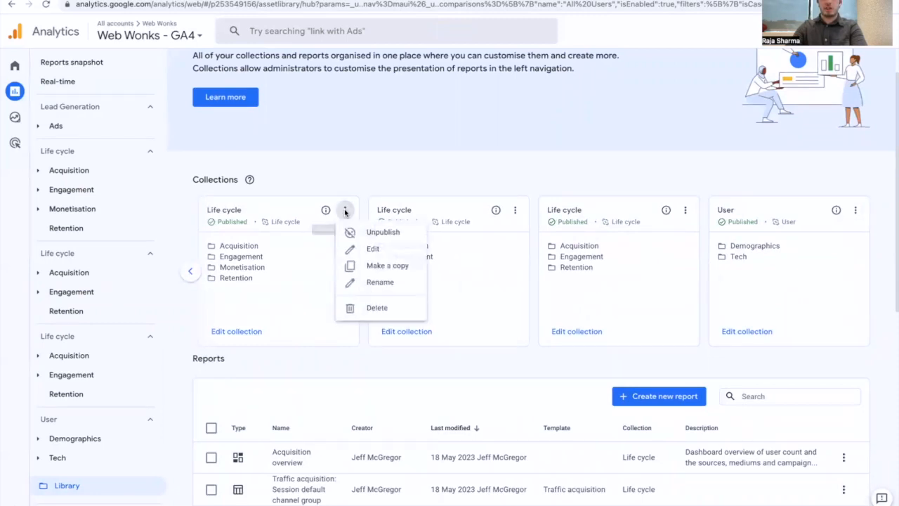
left_click(373, 233)
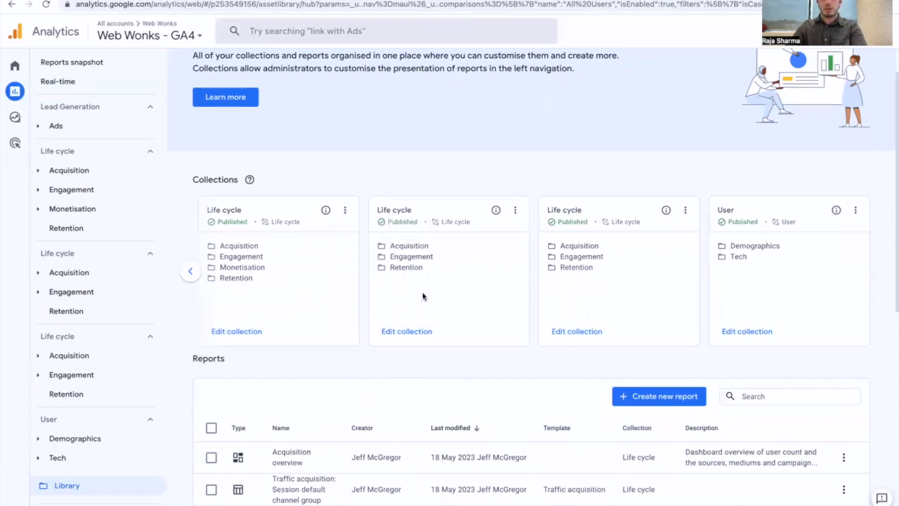
left_click(345, 210)
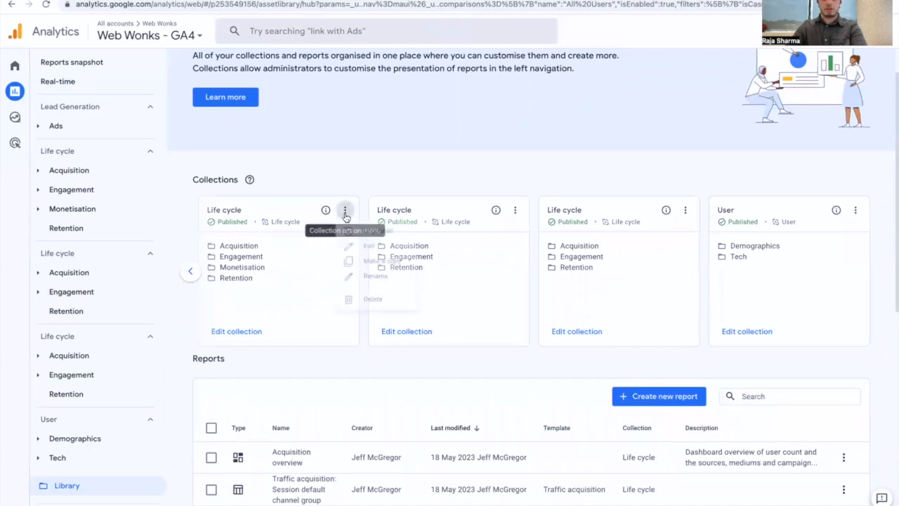
left_click(376, 234)
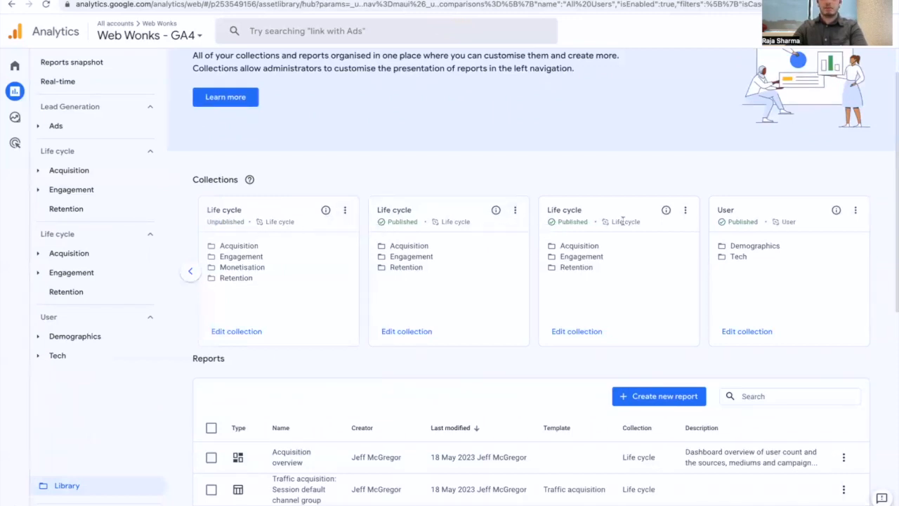
- Unpublish the two Life cycle collections without Monetisation and reload the page to refresh the report navigation
left_click(515, 210)
left_click(528, 233)
left_click(514, 210)
left_click(533, 233)
left_click(684, 209)
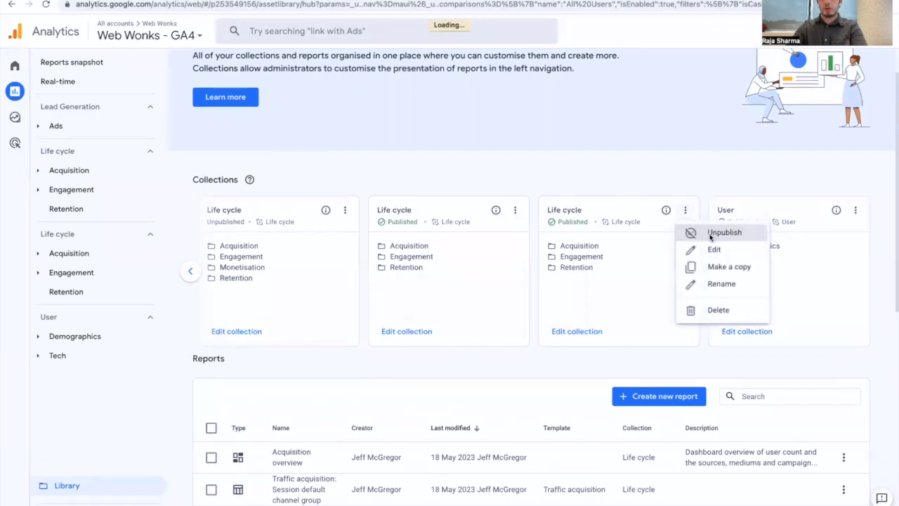
left_click(709, 237)
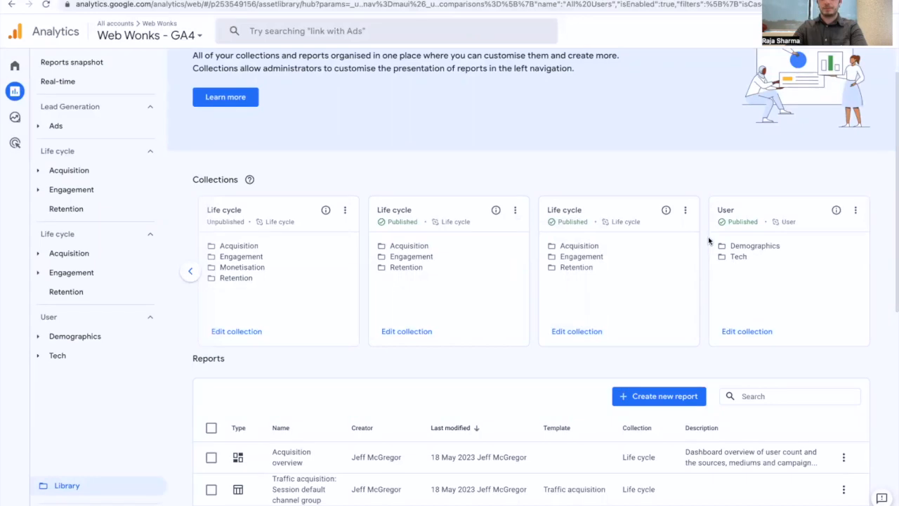
scroll(502, 253, "up", 1)
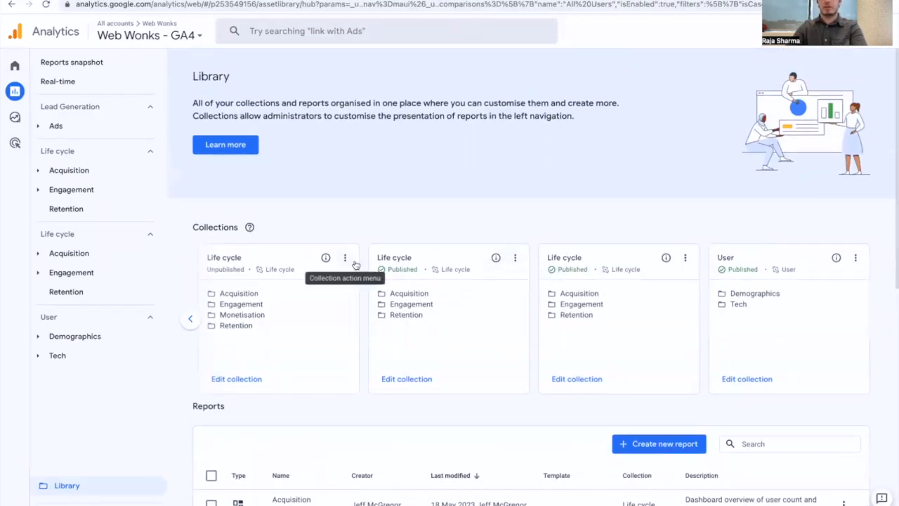
scroll(355, 264, "down", 1)
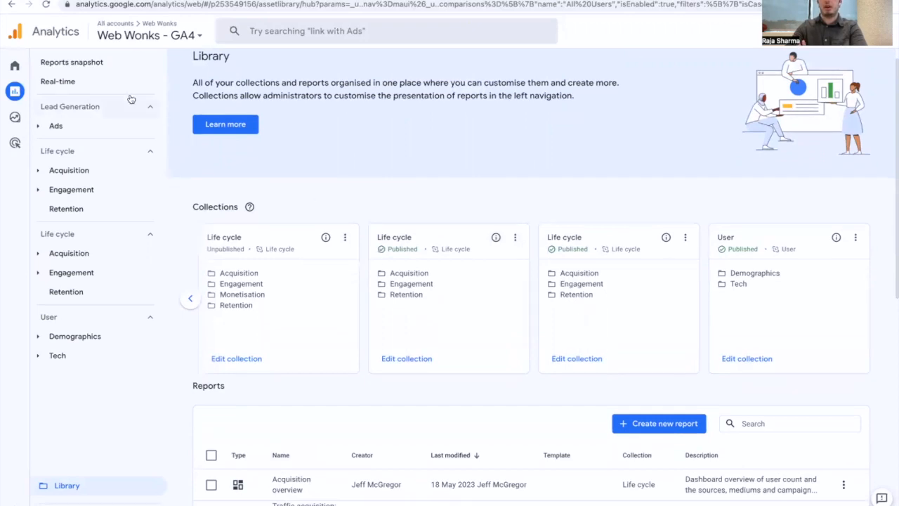
left_click(47, 5)
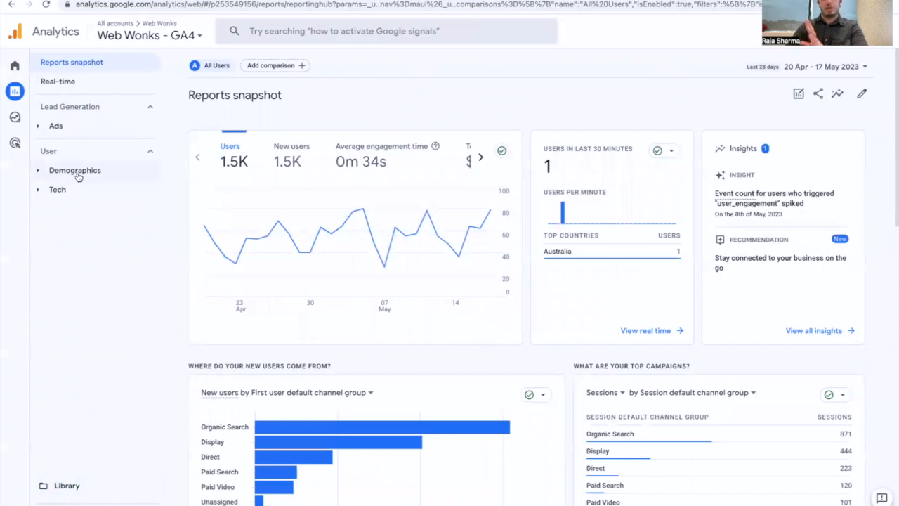
- Return to the Library, publish the first Life cycle collection without Monetisation and reload the page
left_click(68, 487)
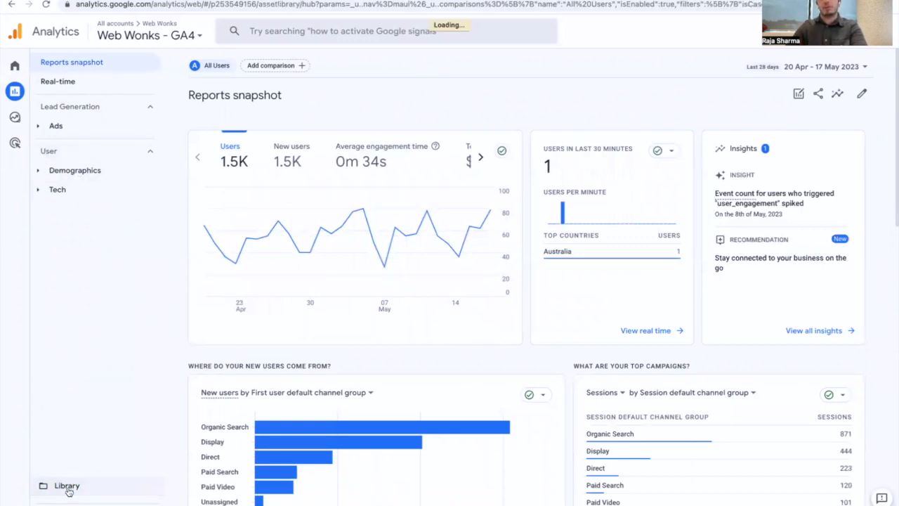
scroll(302, 366, "down", 1)
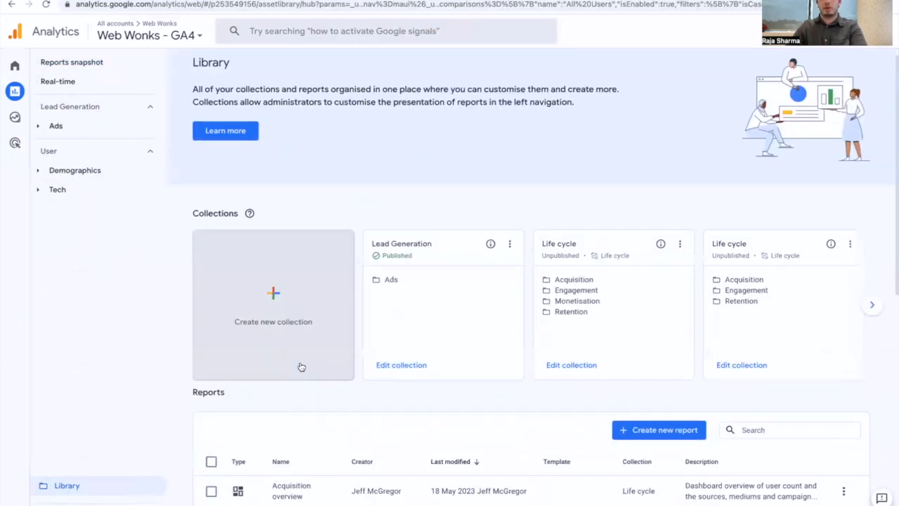
scroll(301, 366, "down", 2)
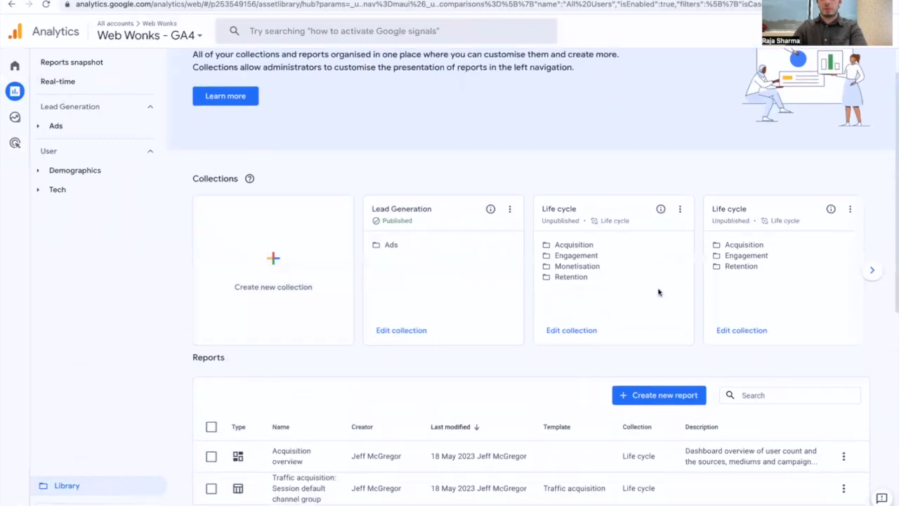
left_click(850, 209)
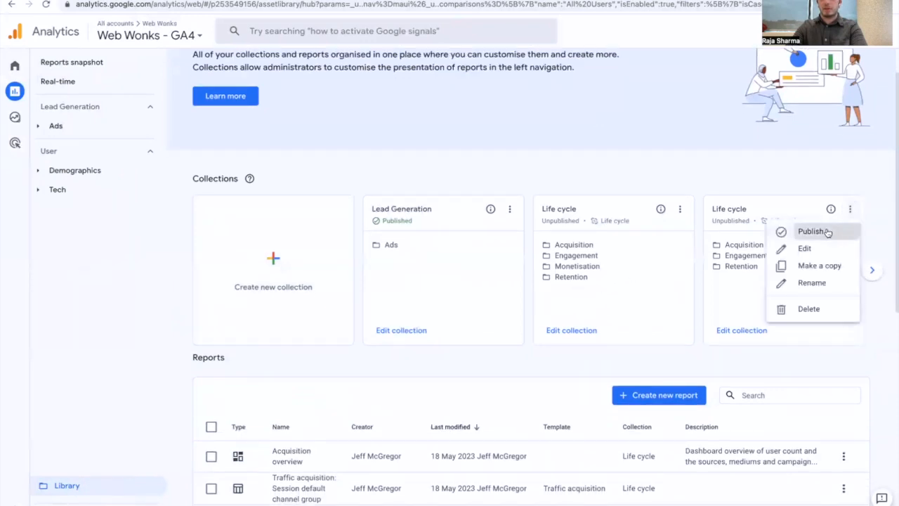
left_click(827, 233)
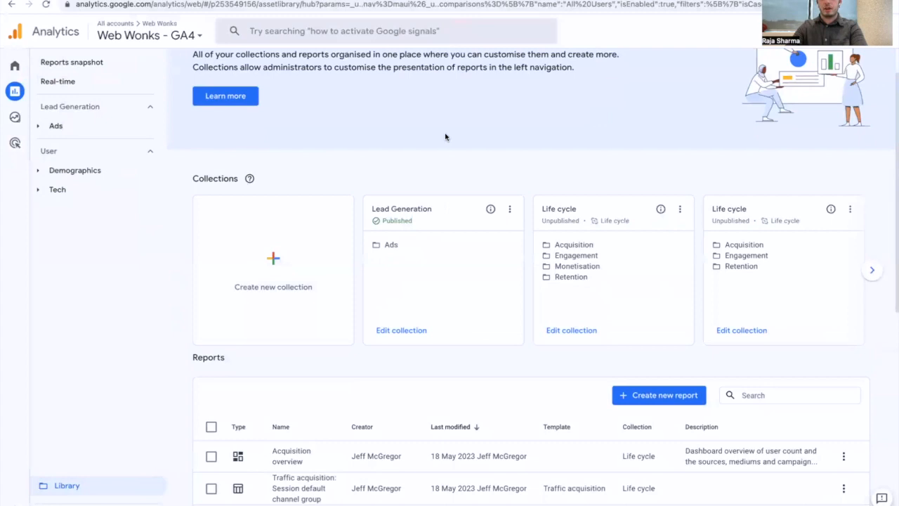
left_click(47, 5)
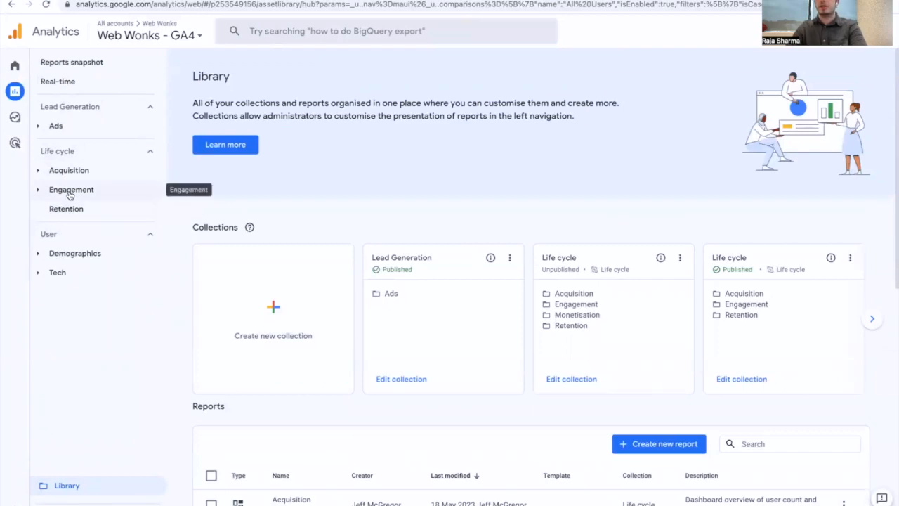
- Start a new detail report from the Library, look through the available templates and go back without choosing one
scroll(171, 345, "down", 2)
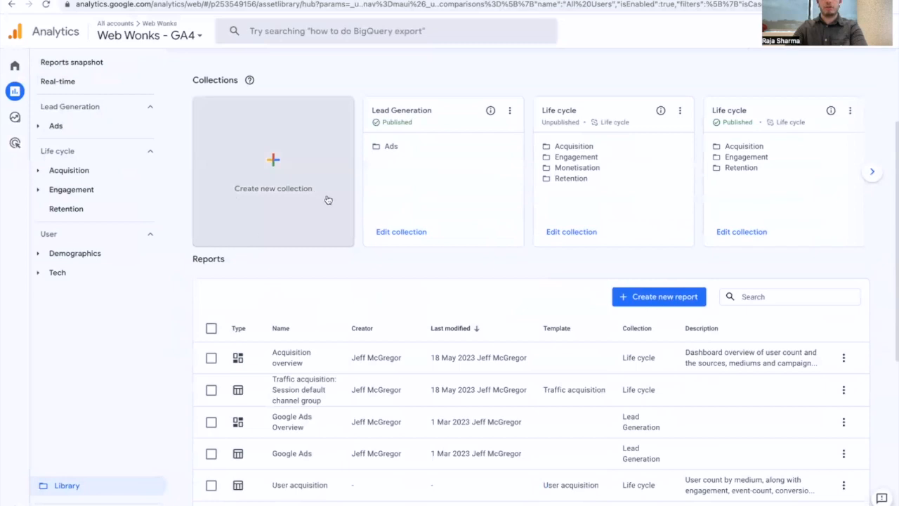
scroll(307, 338, "down", 2)
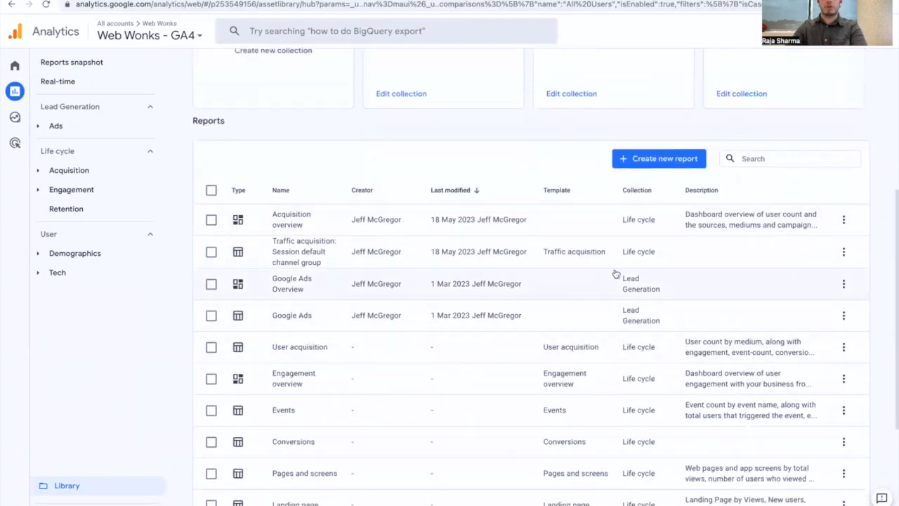
left_click(658, 160)
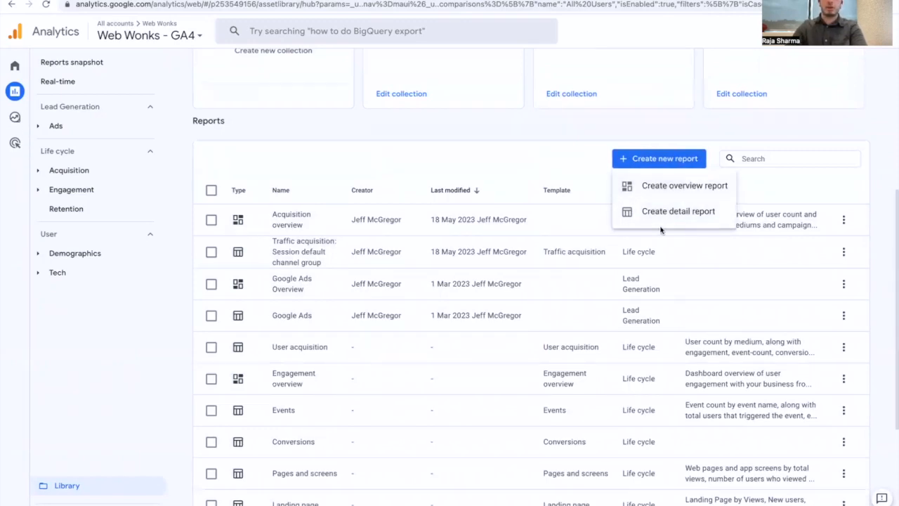
left_click(673, 212)
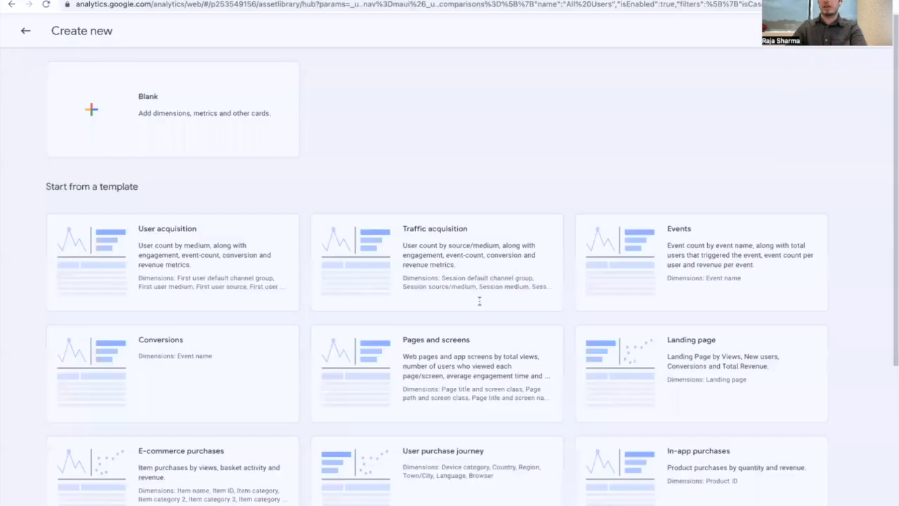
scroll(318, 363, "down", 2)
scroll(318, 362, "down", 5)
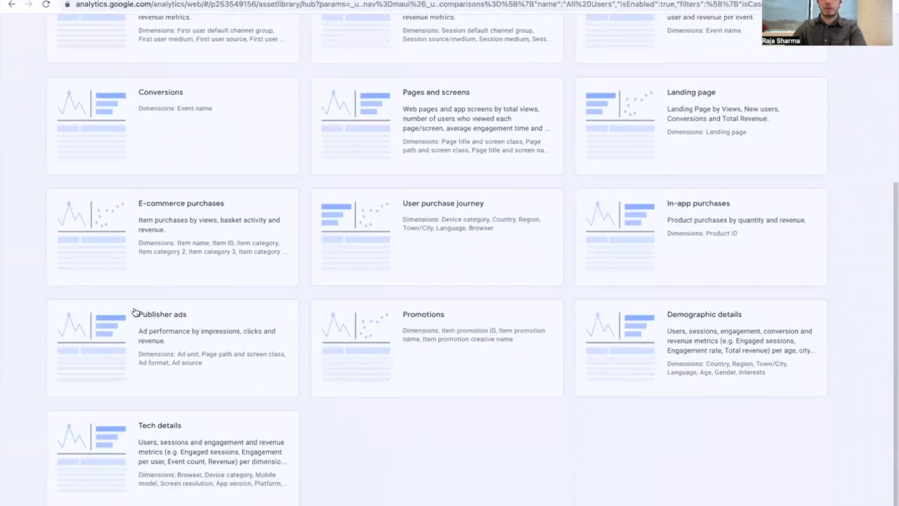
scroll(432, 406, "up", 1)
scroll(436, 410, "up", 5)
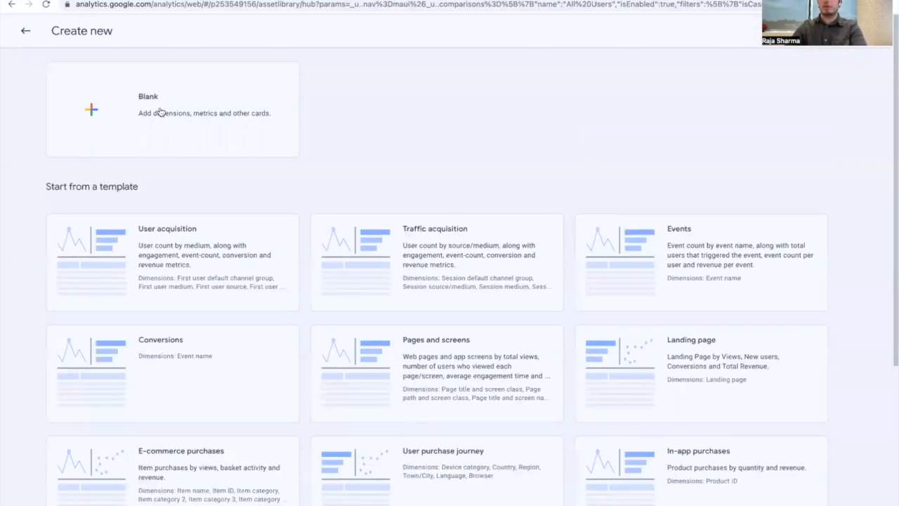
left_click(26, 31)
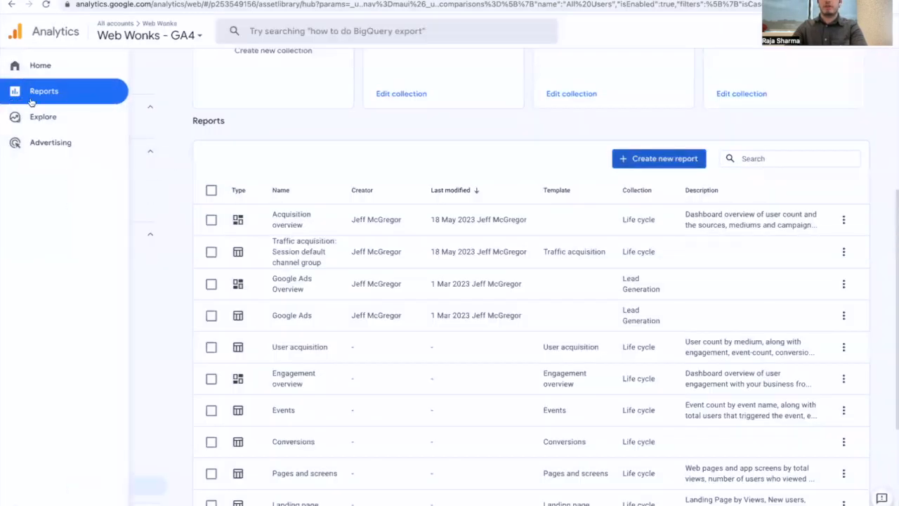
- Return to the reports and open Traffic acquisition under Acquisition in the Life cycle collection
left_click(30, 103)
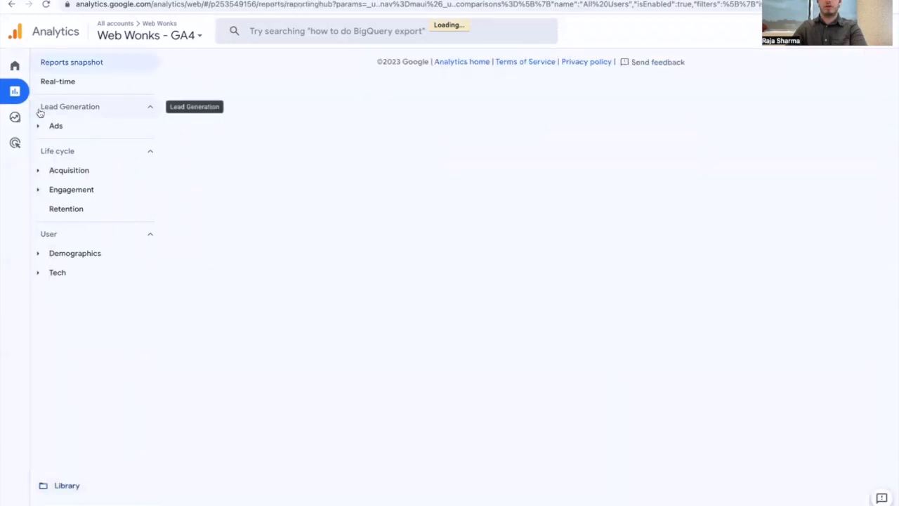
left_click(74, 170)
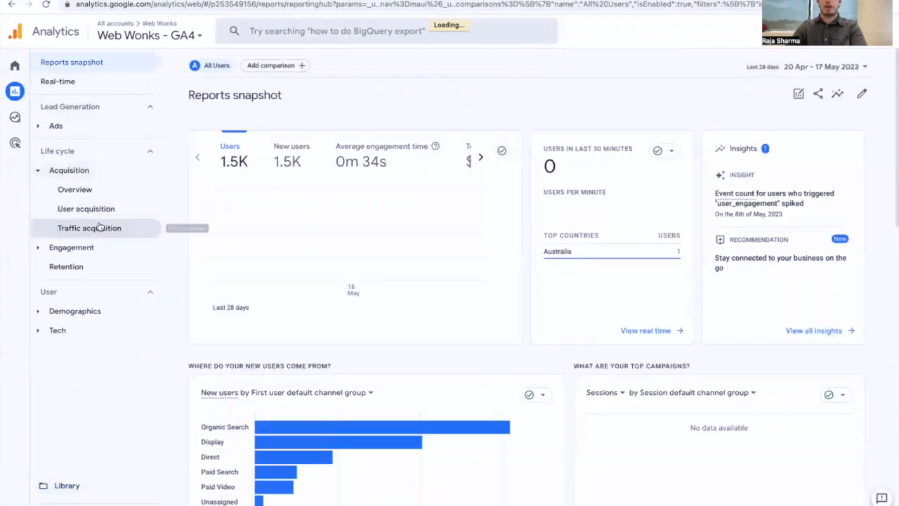
left_click(87, 229)
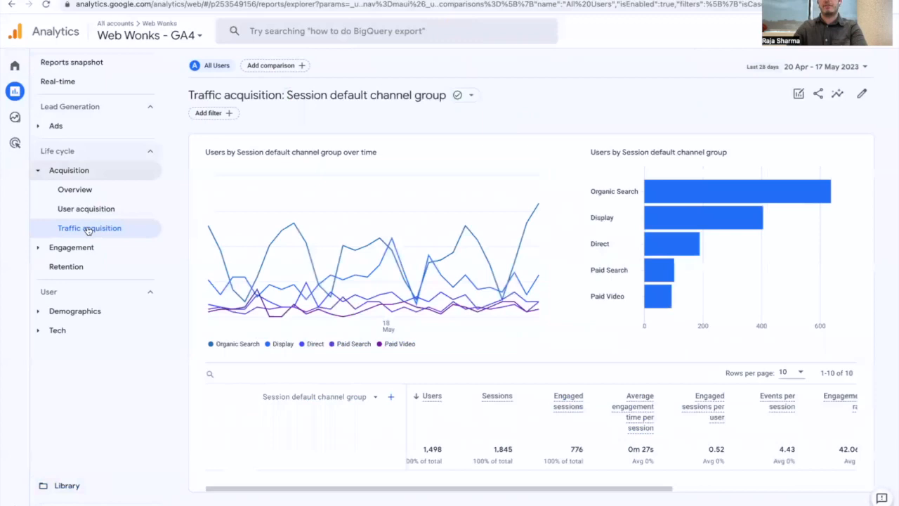